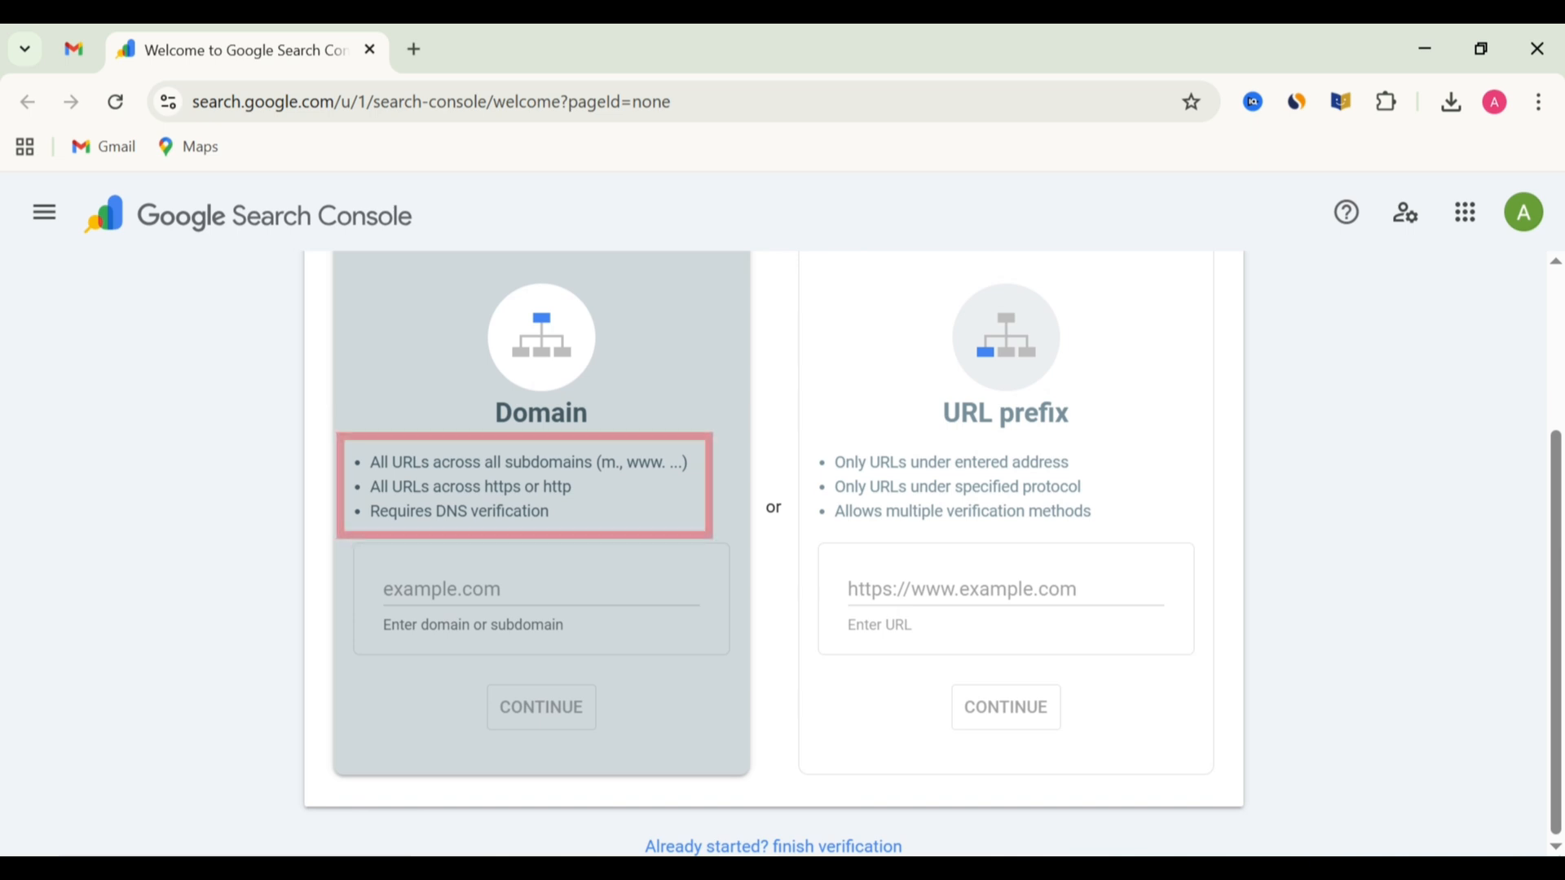
left_click(1005, 589)
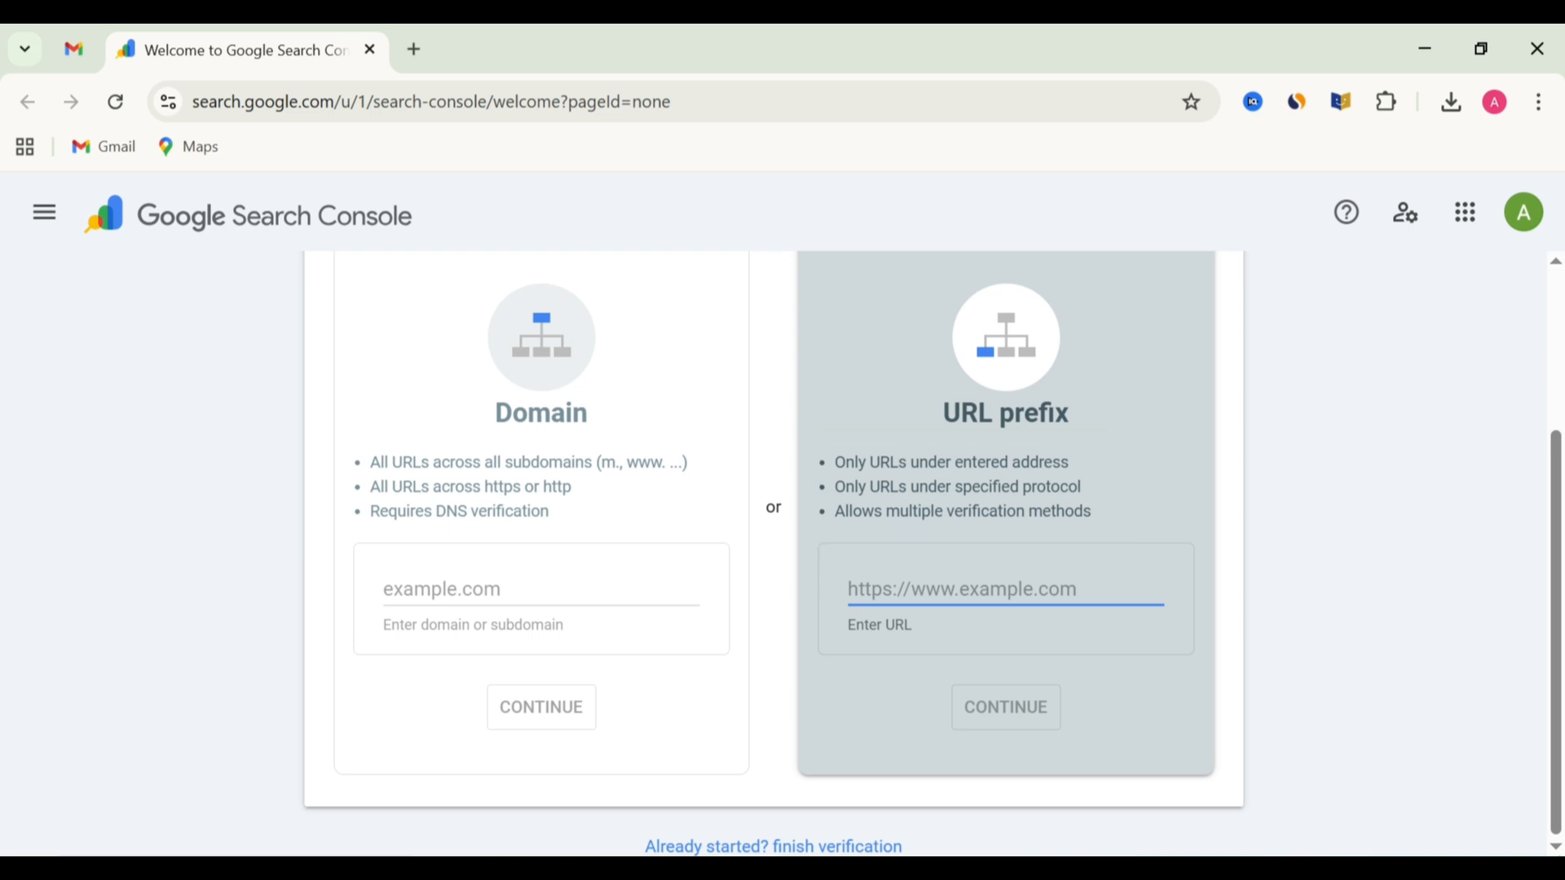
type("https://ashwebdemo.com/")
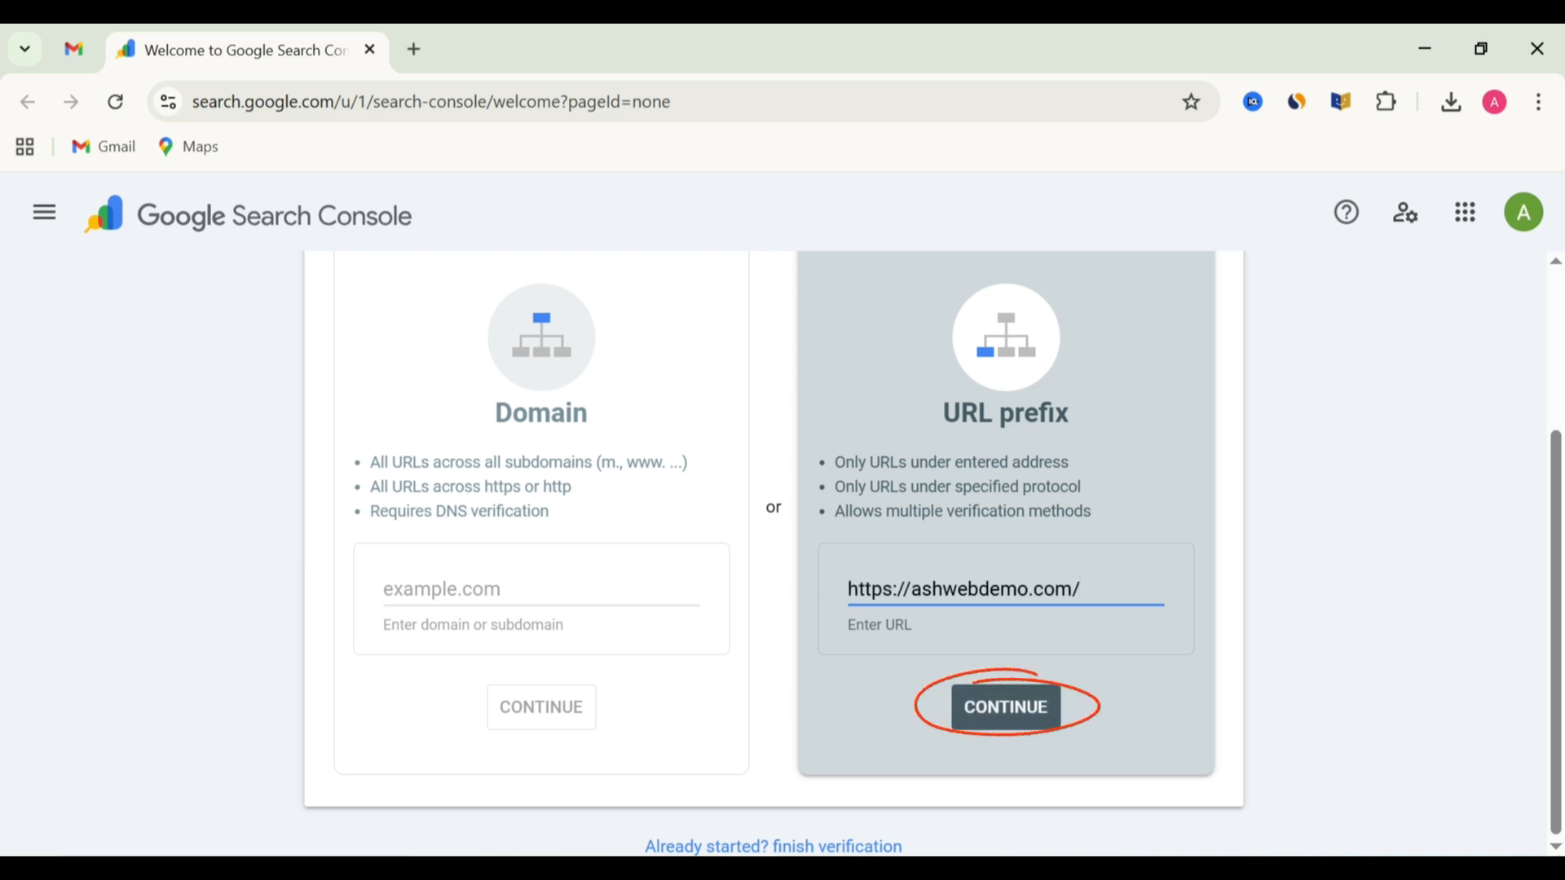
left_click(999, 707)
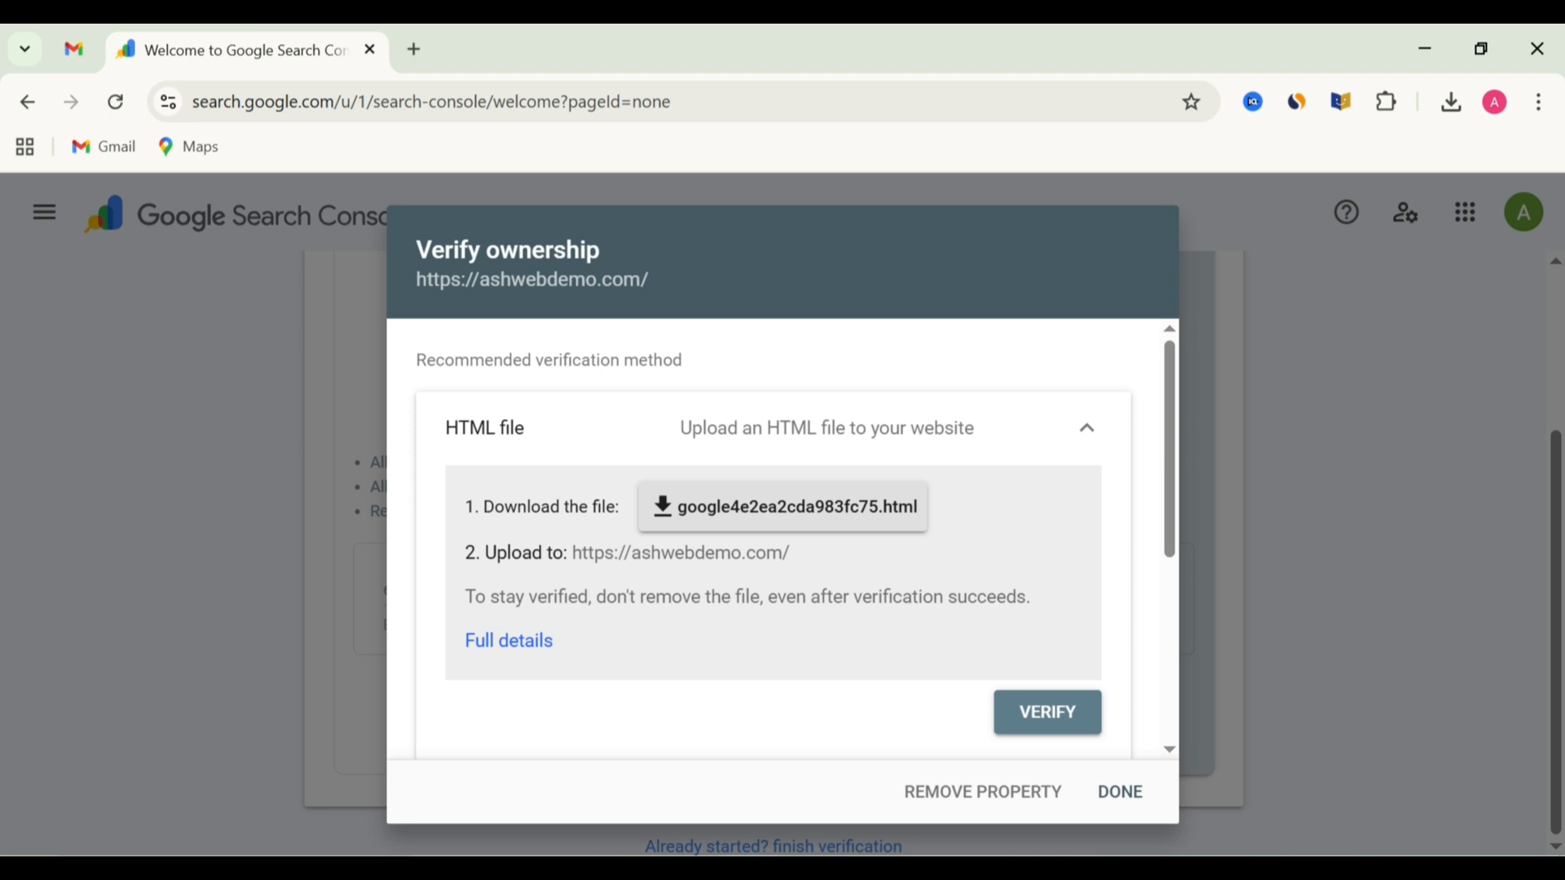
left_click(796, 507)
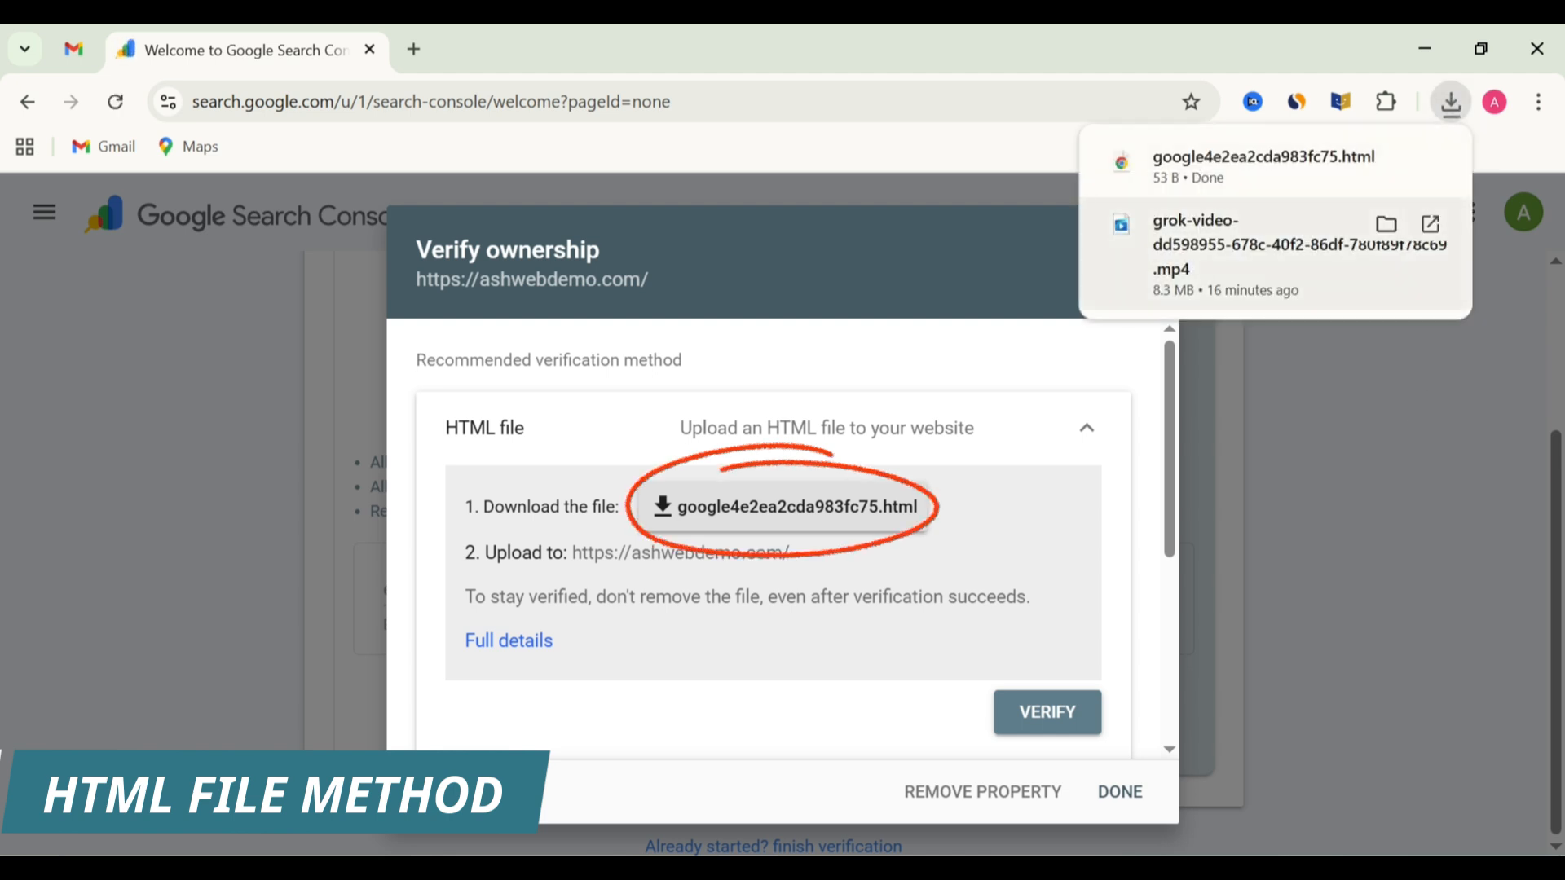
Open hpanel.hostinger.com in a new browser tab and go to the dashboard of the ashwebdemo.com website.
key("ctrl+t")
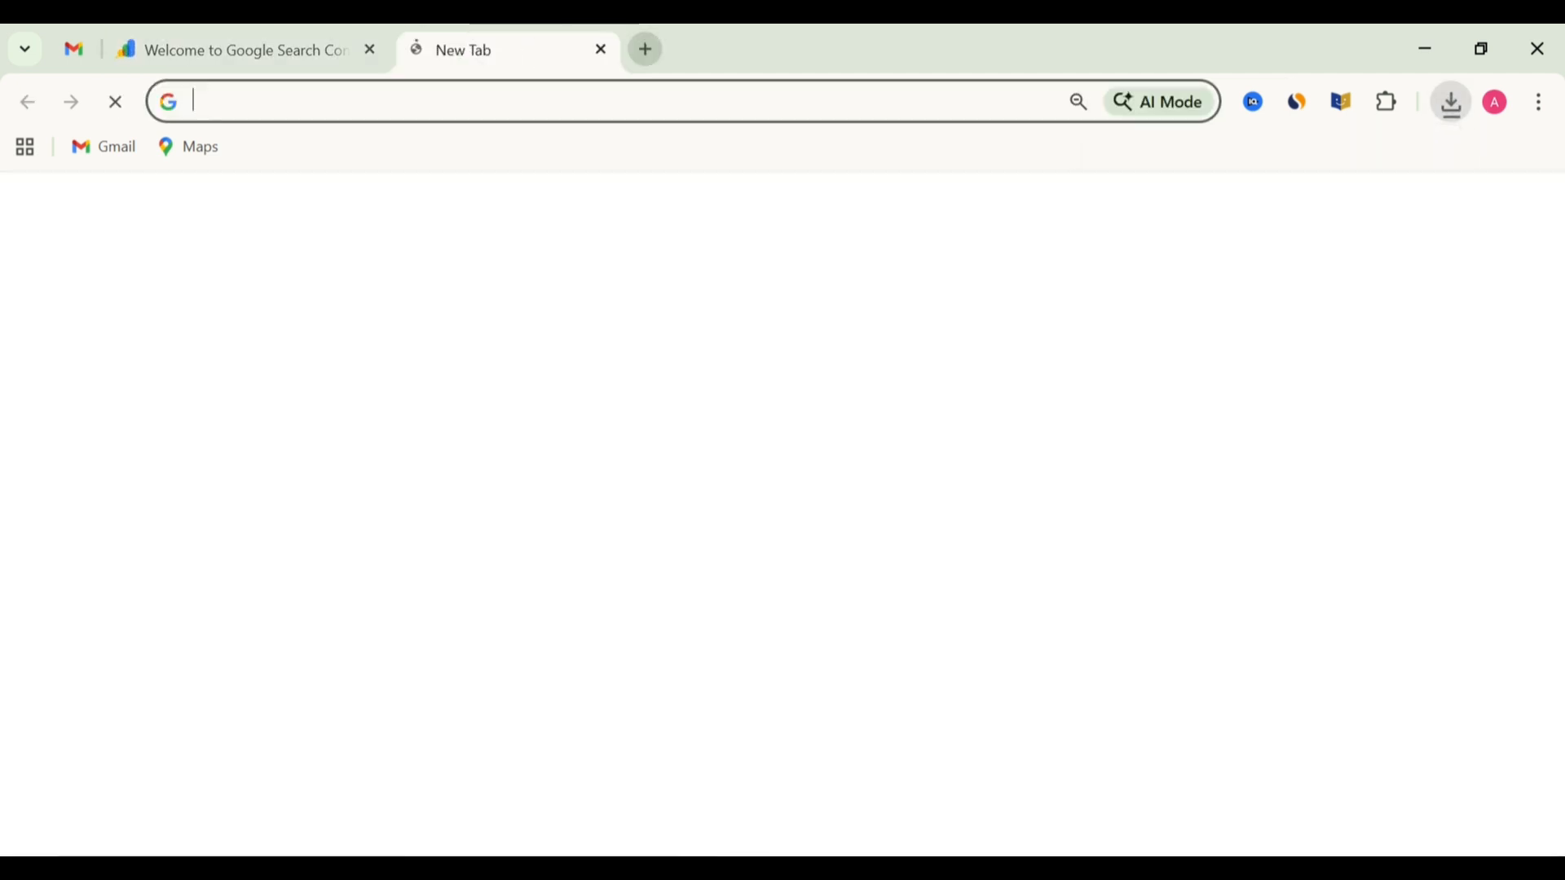
type("hpanel.hostinger.com")
key("Return")
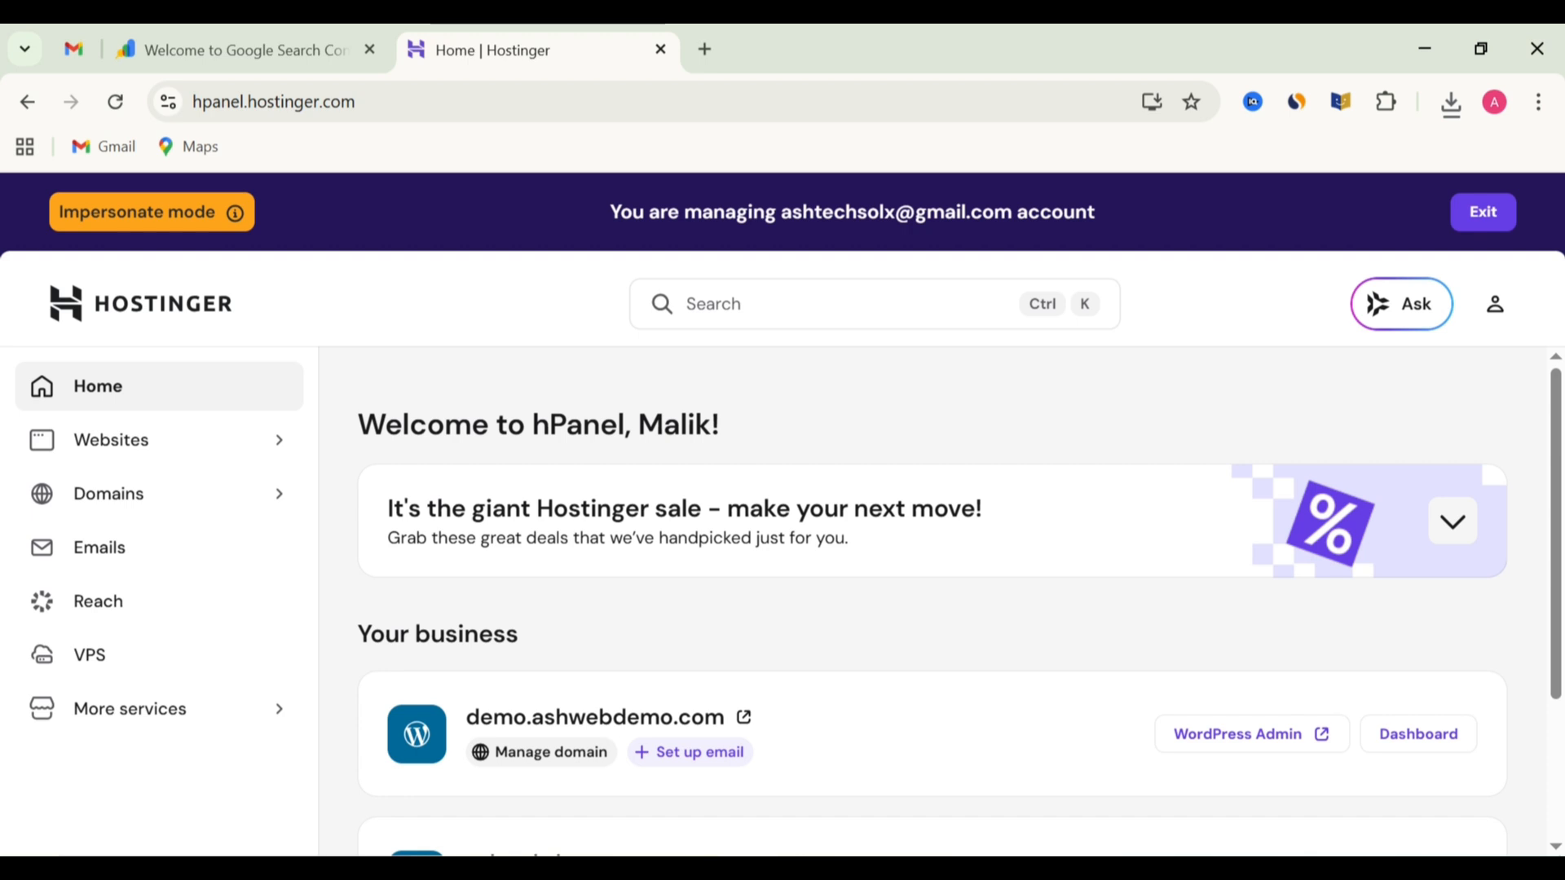
scroll(932, 601, "down", 3)
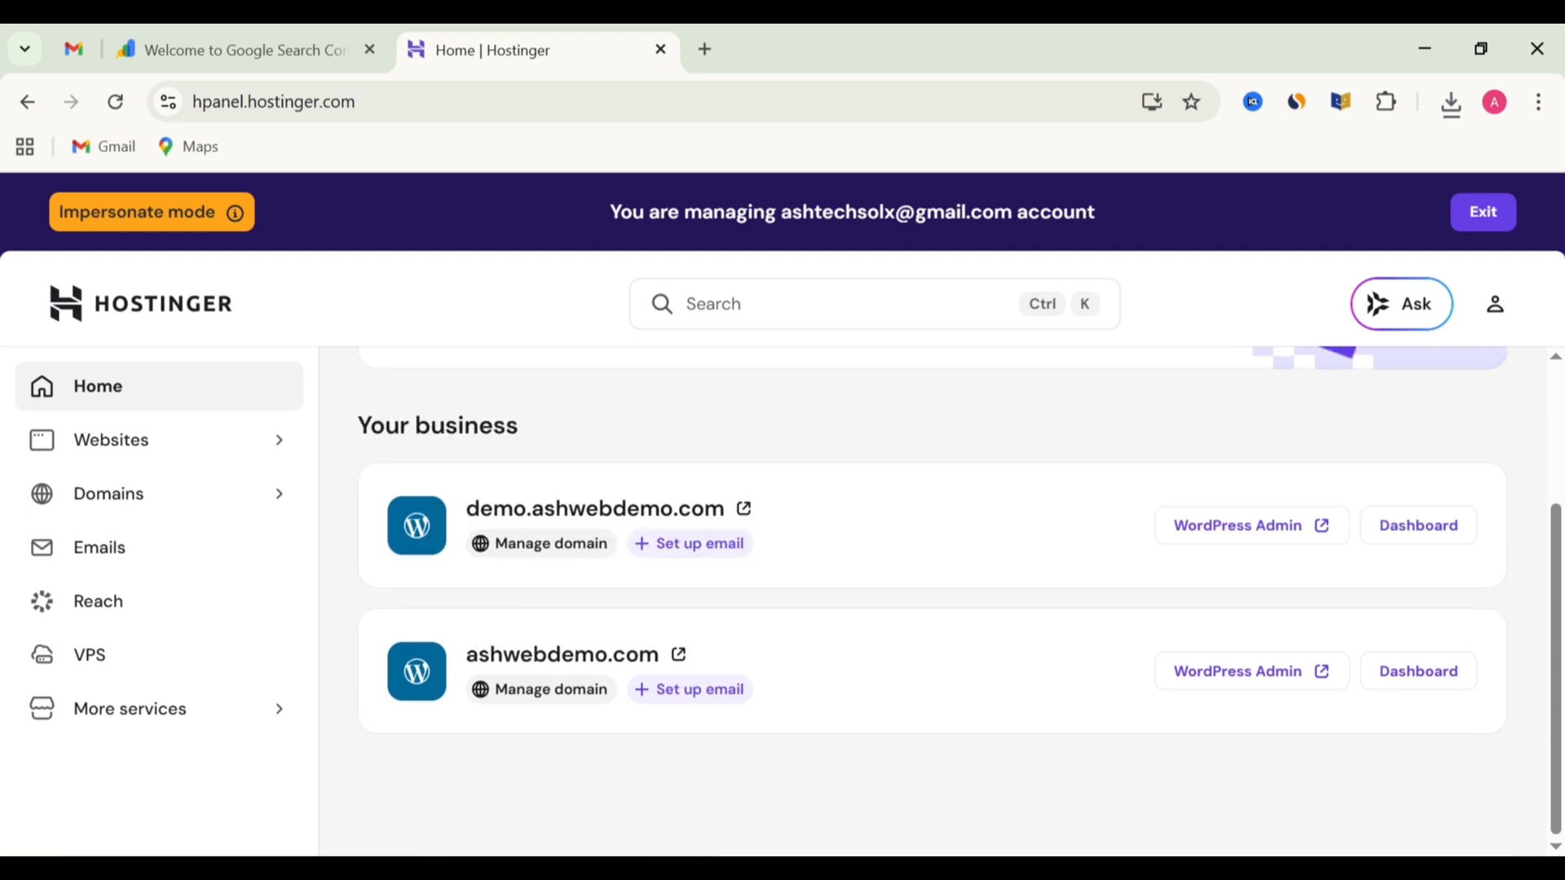
left_click(1418, 672)
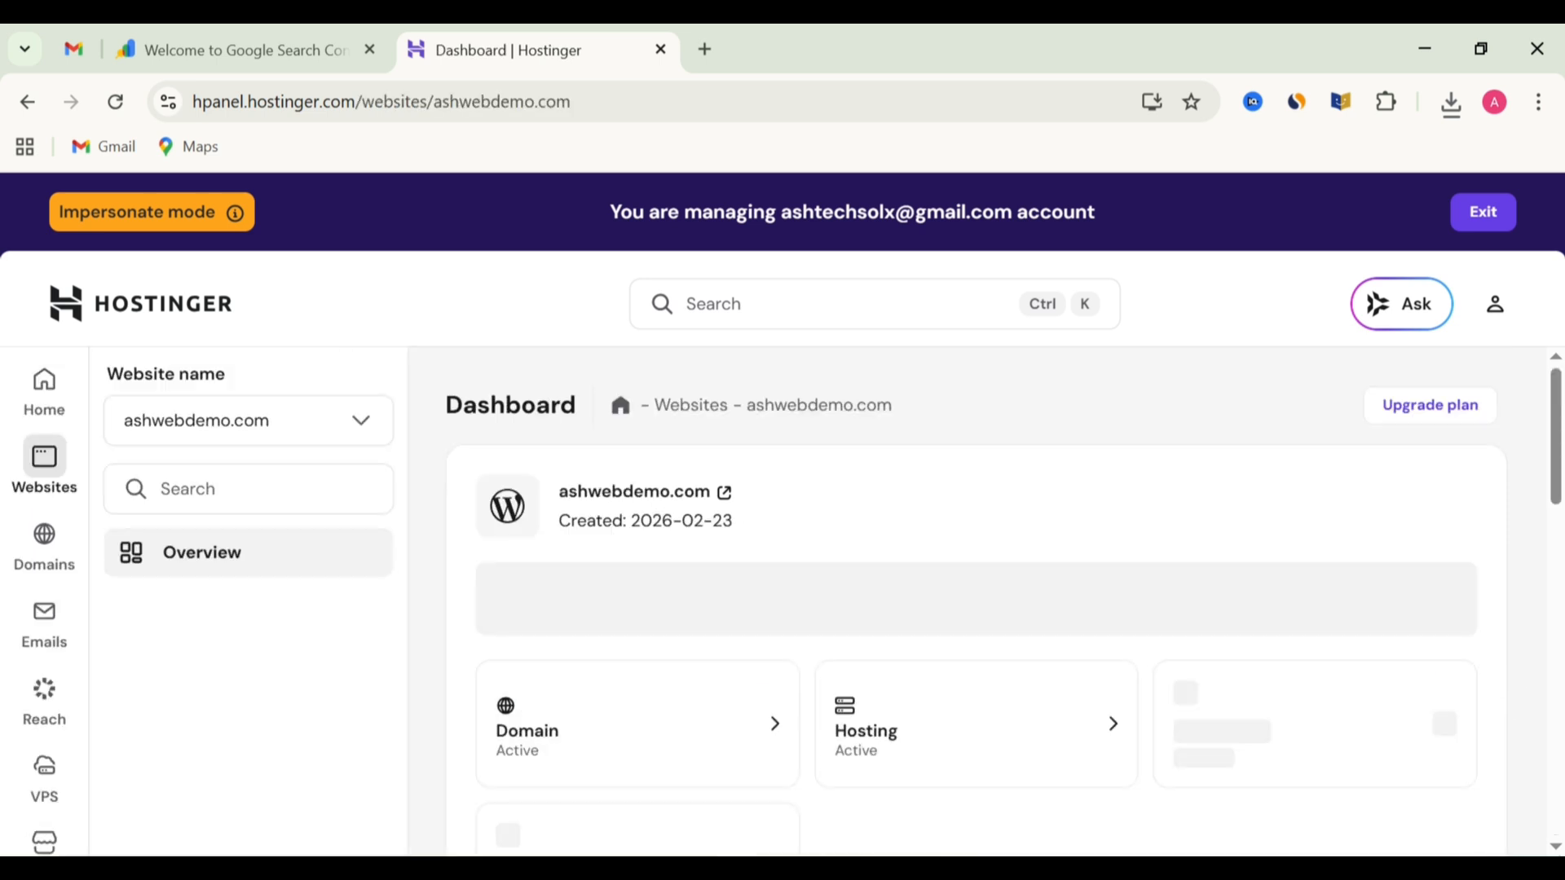
Open the website's file manager and go into the public_html folder.
scroll(976, 601, "down", 4)
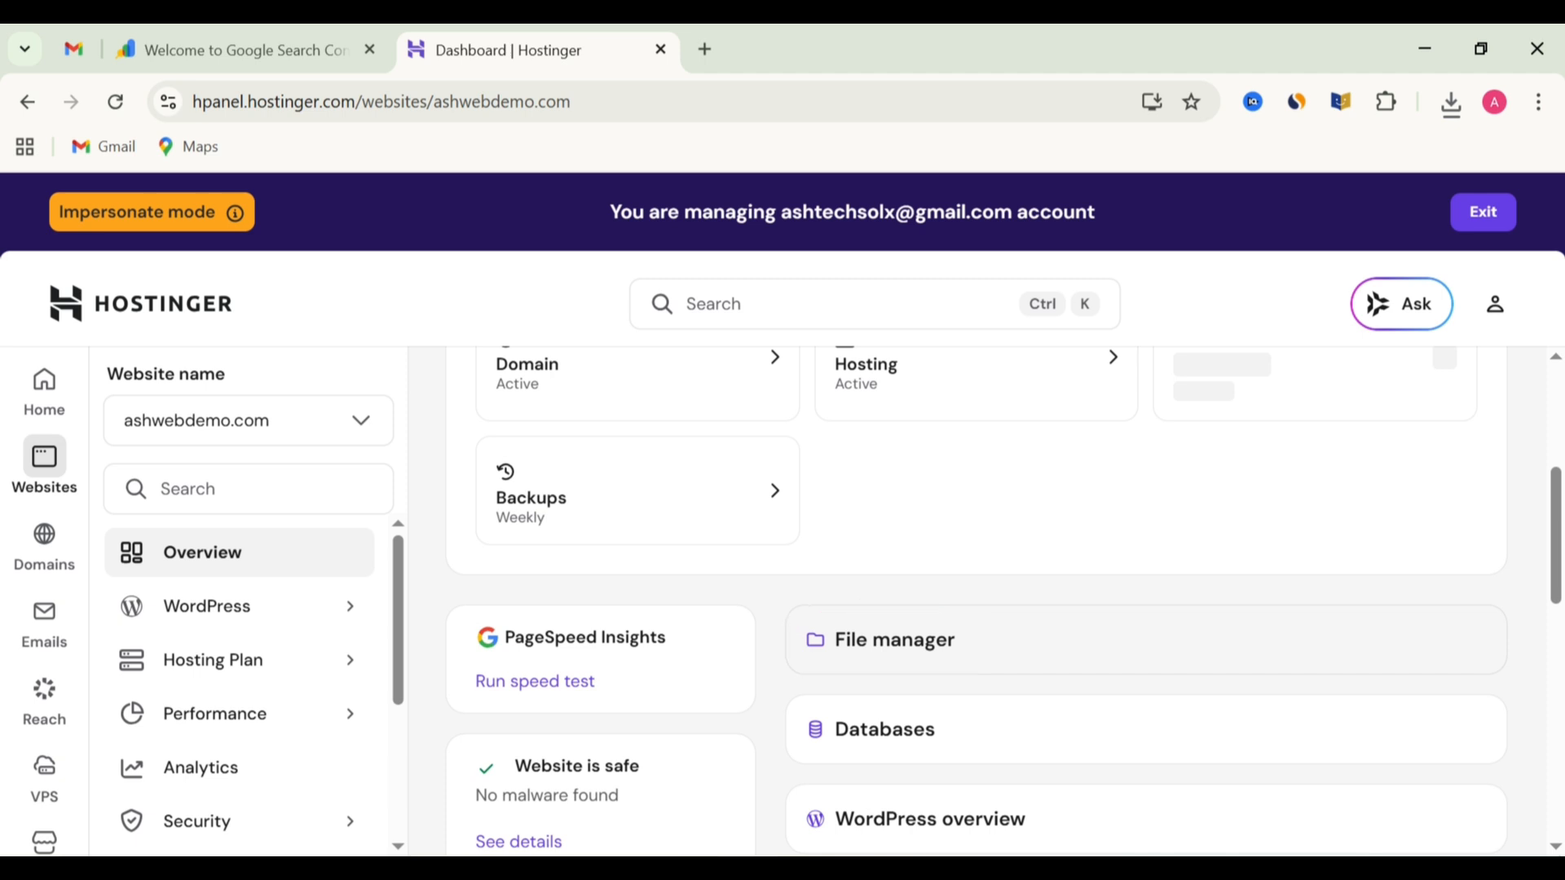
left_click(894, 640)
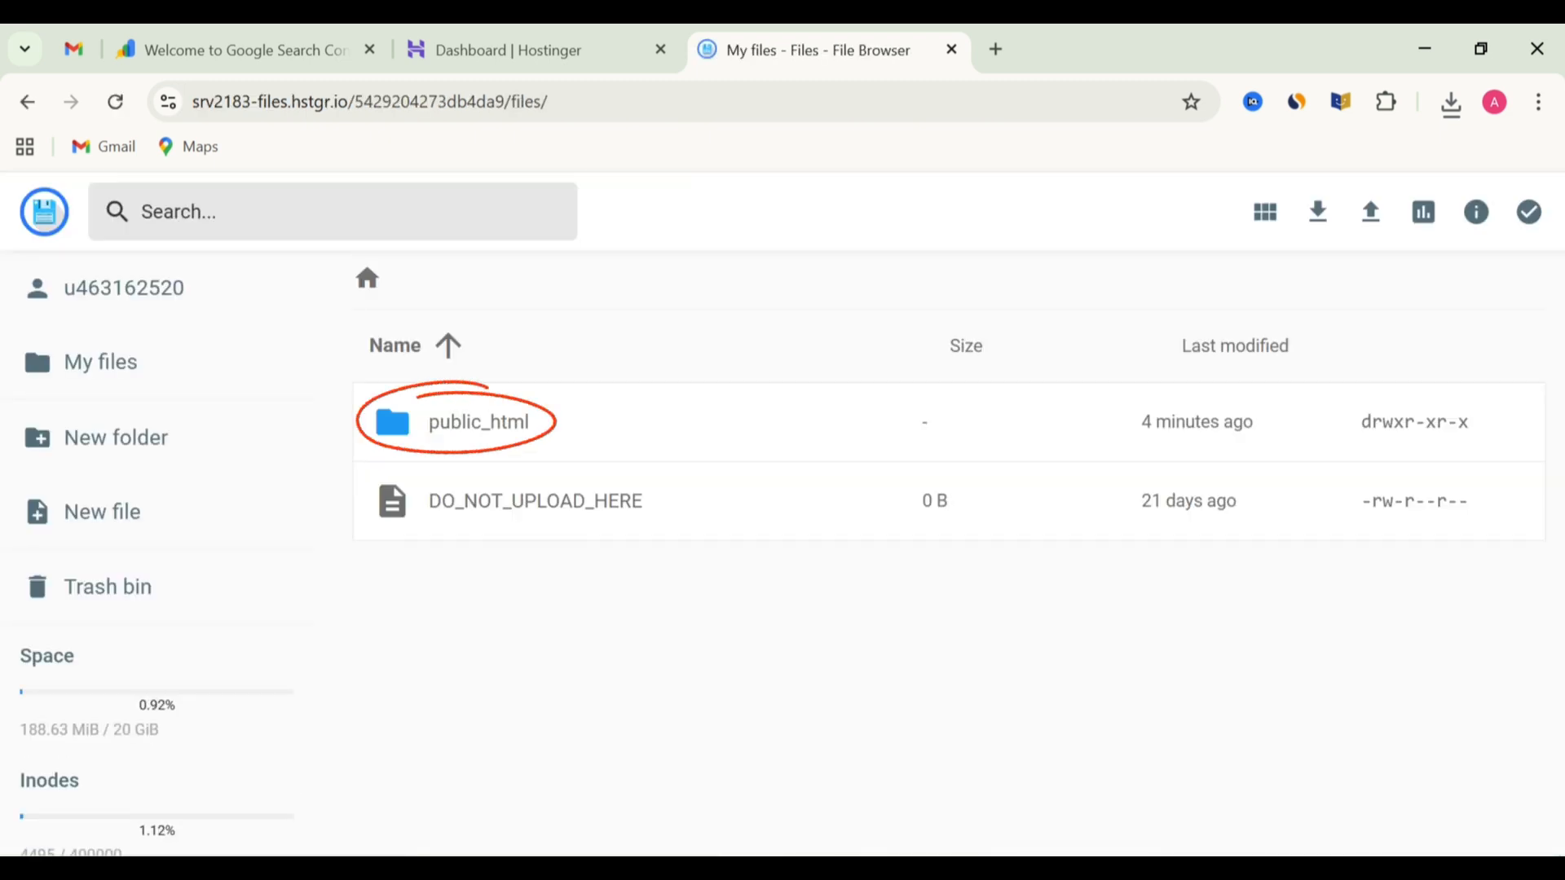
double_click(479, 423)
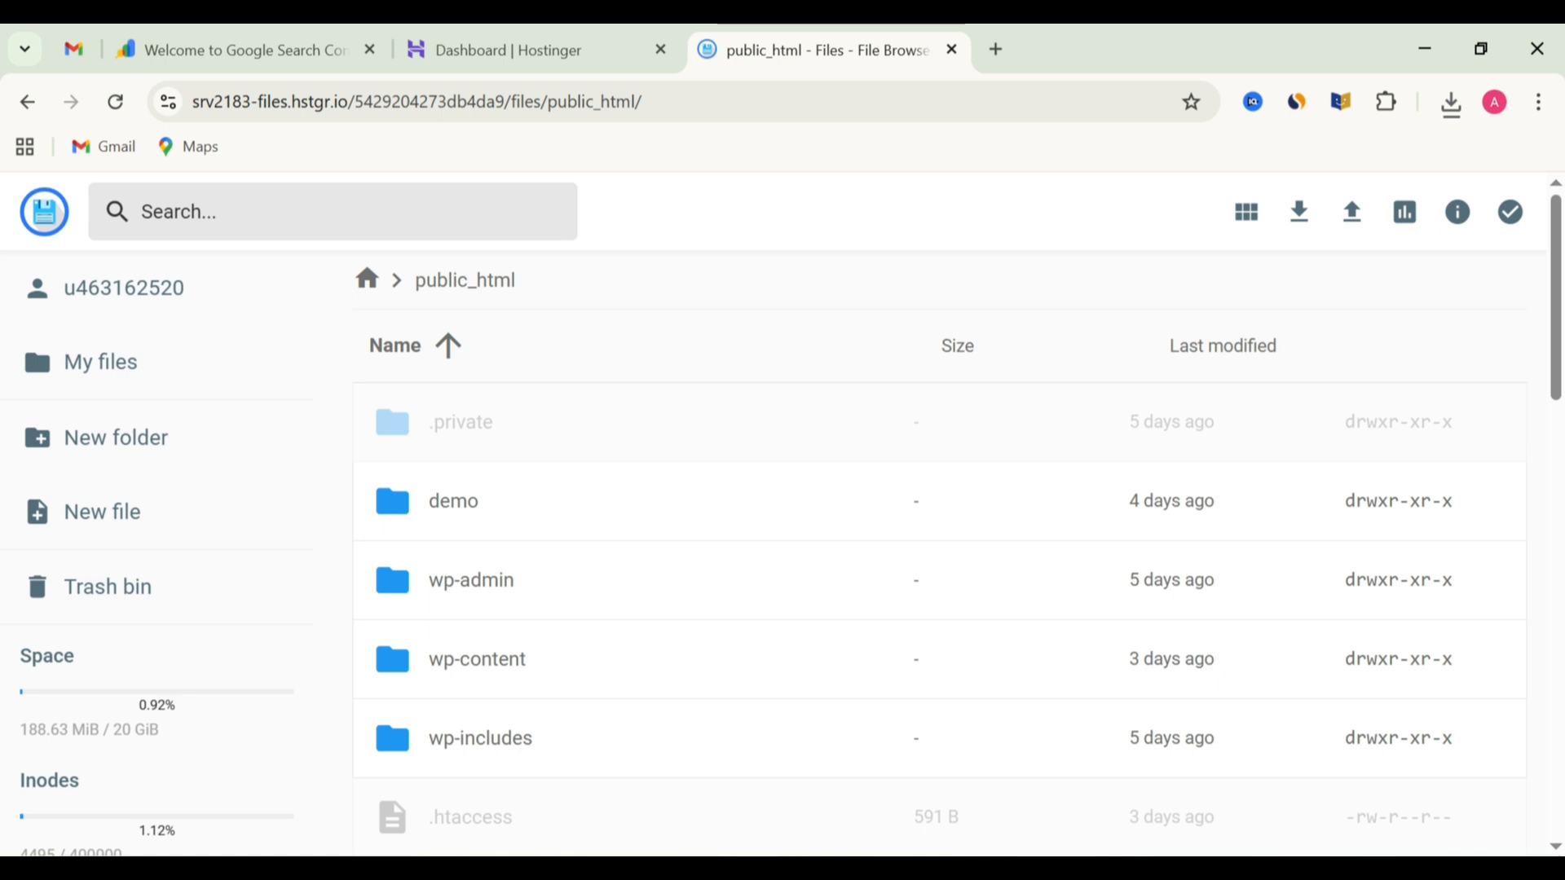
scroll(389, 708, "down", 5)
scroll(389, 708, "up", 4)
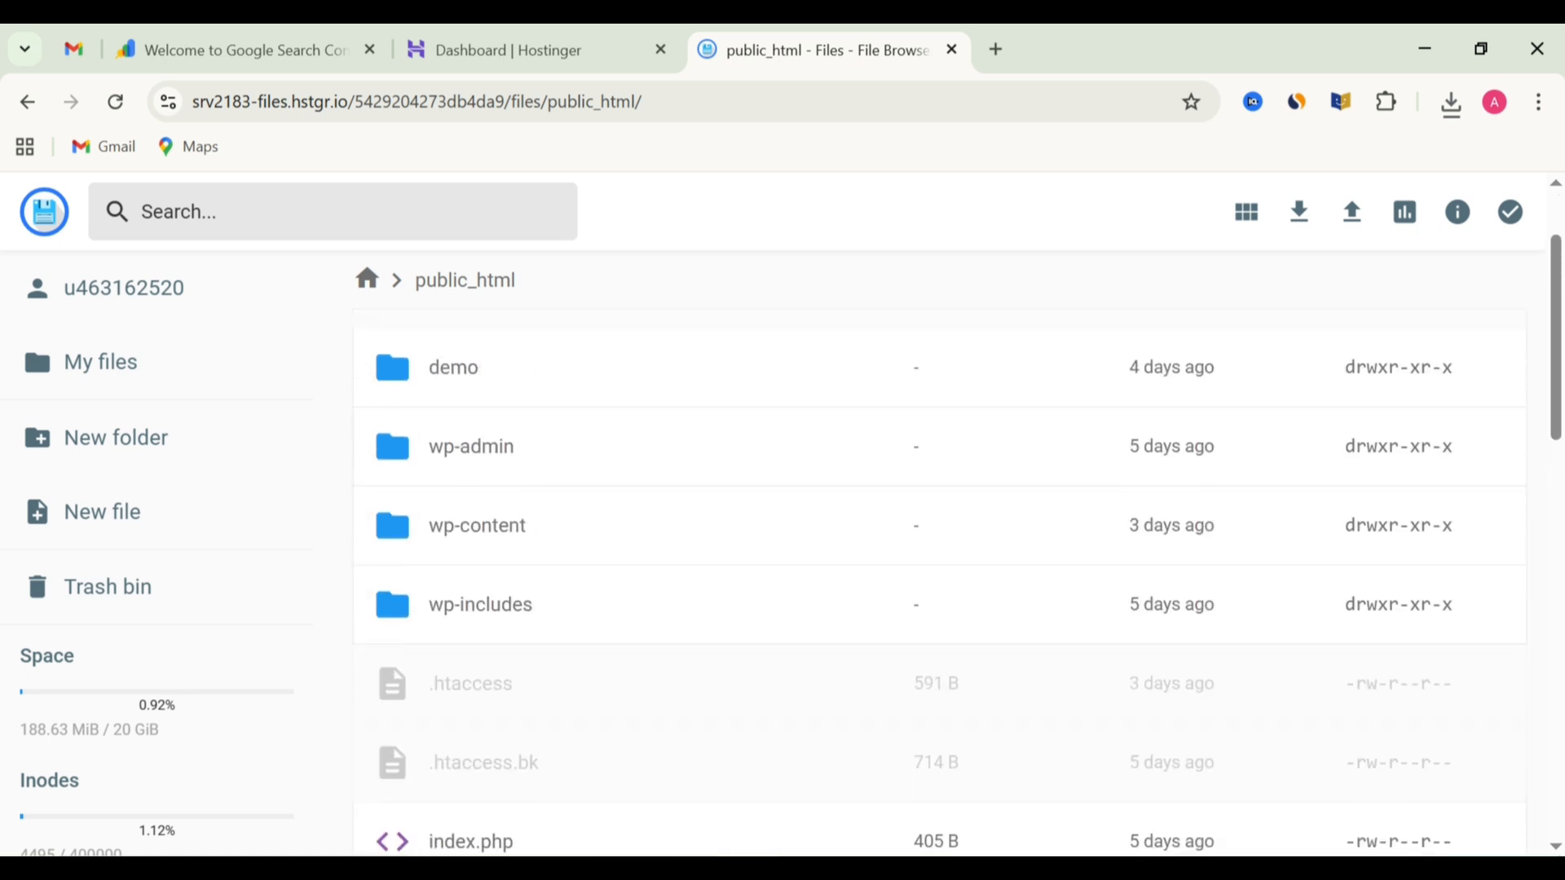
scroll(389, 707, "up", 2)
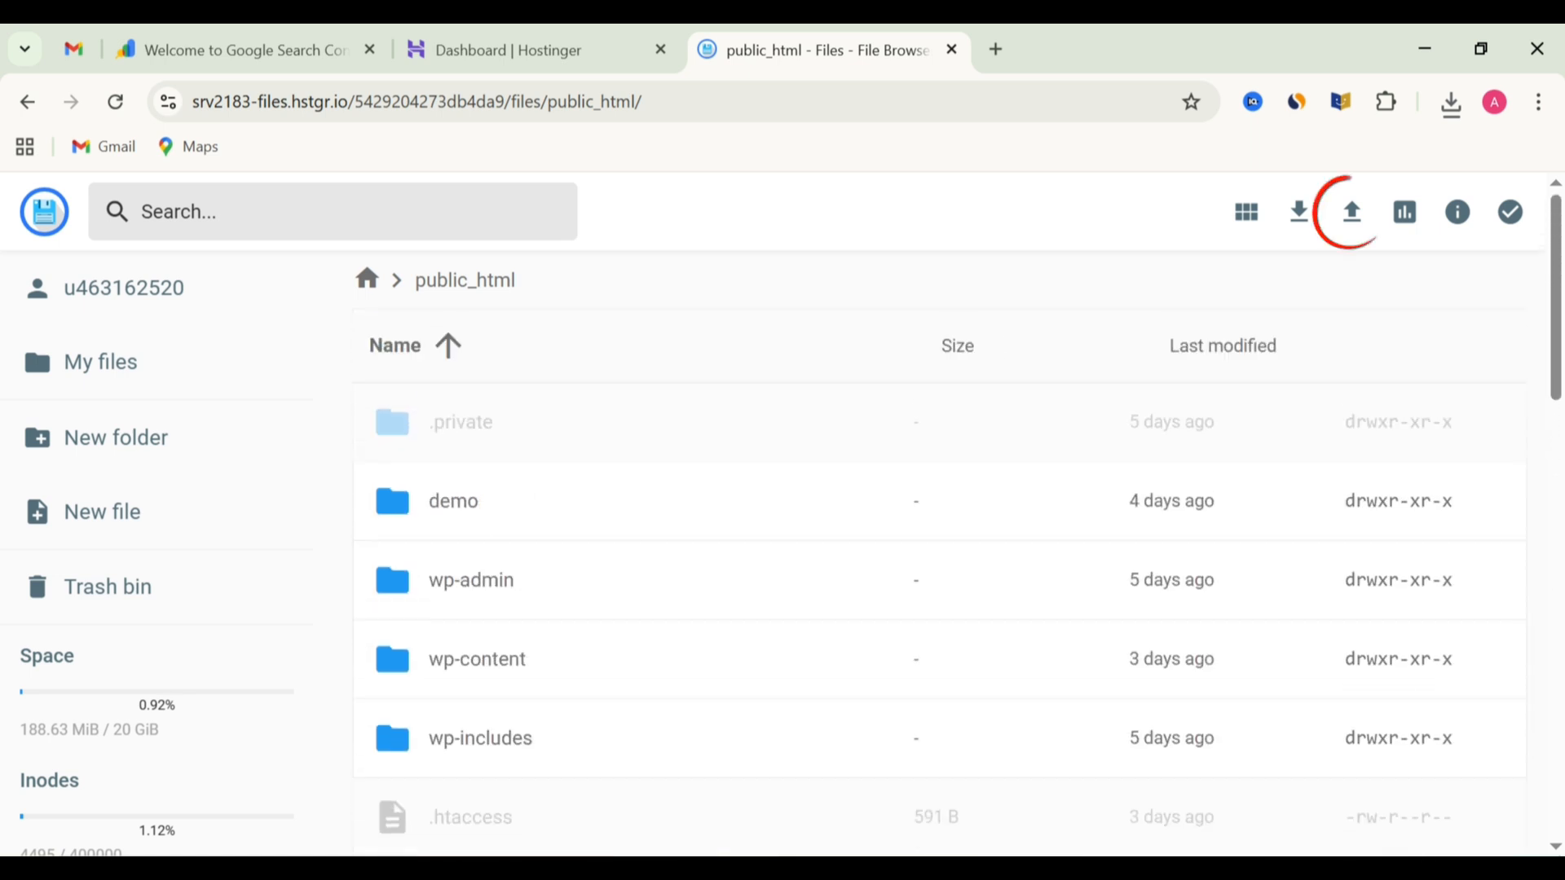
Upload the downloaded Google verification HTML file from Downloads into the public_html folder.
left_click(1352, 212)
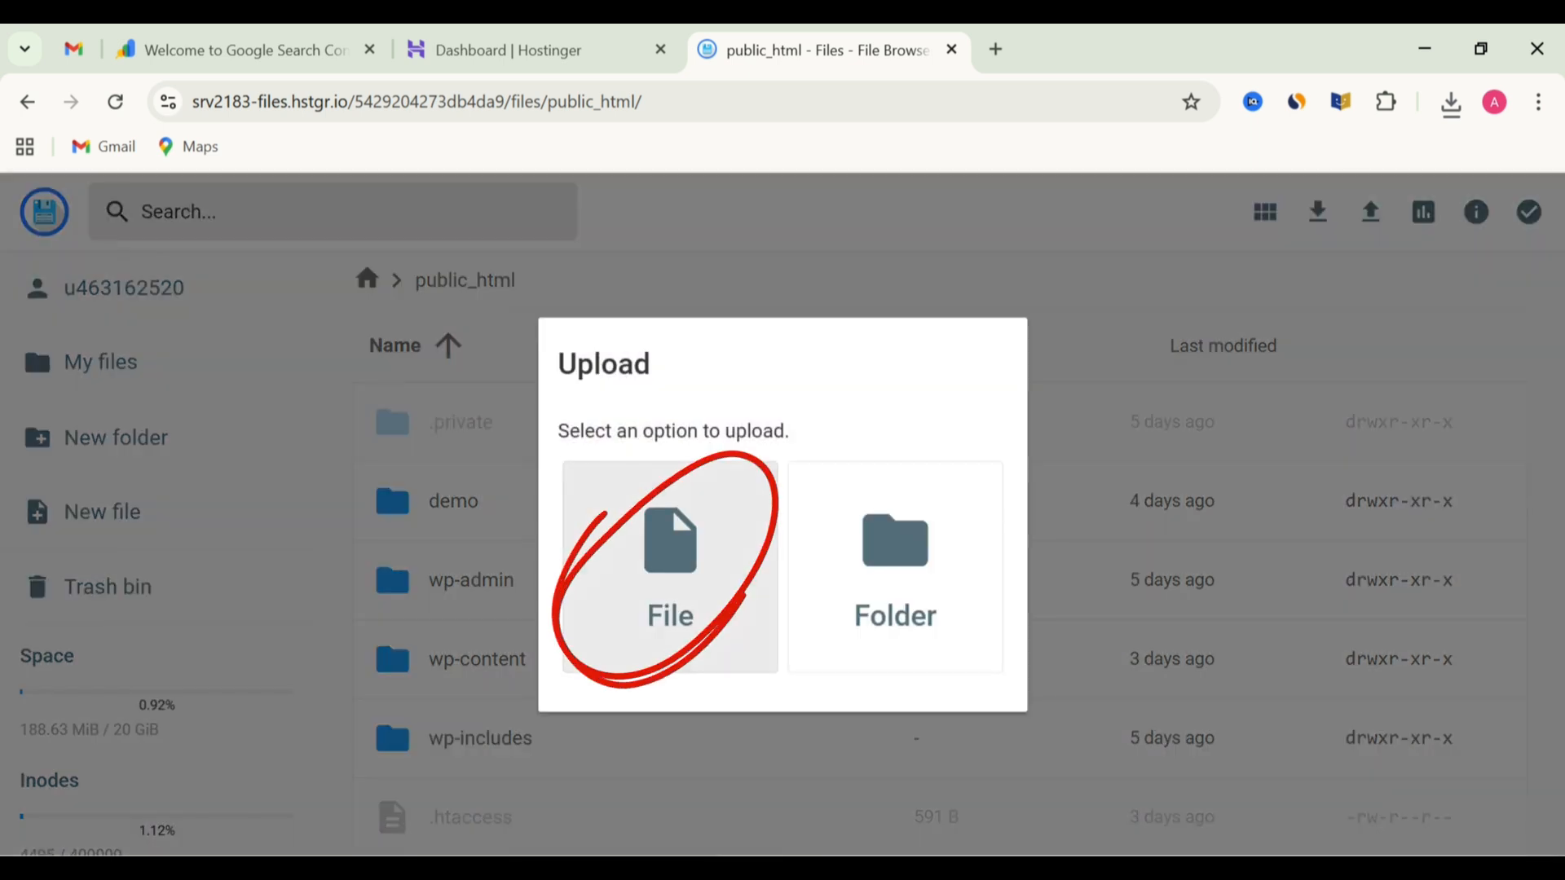
left_click(671, 567)
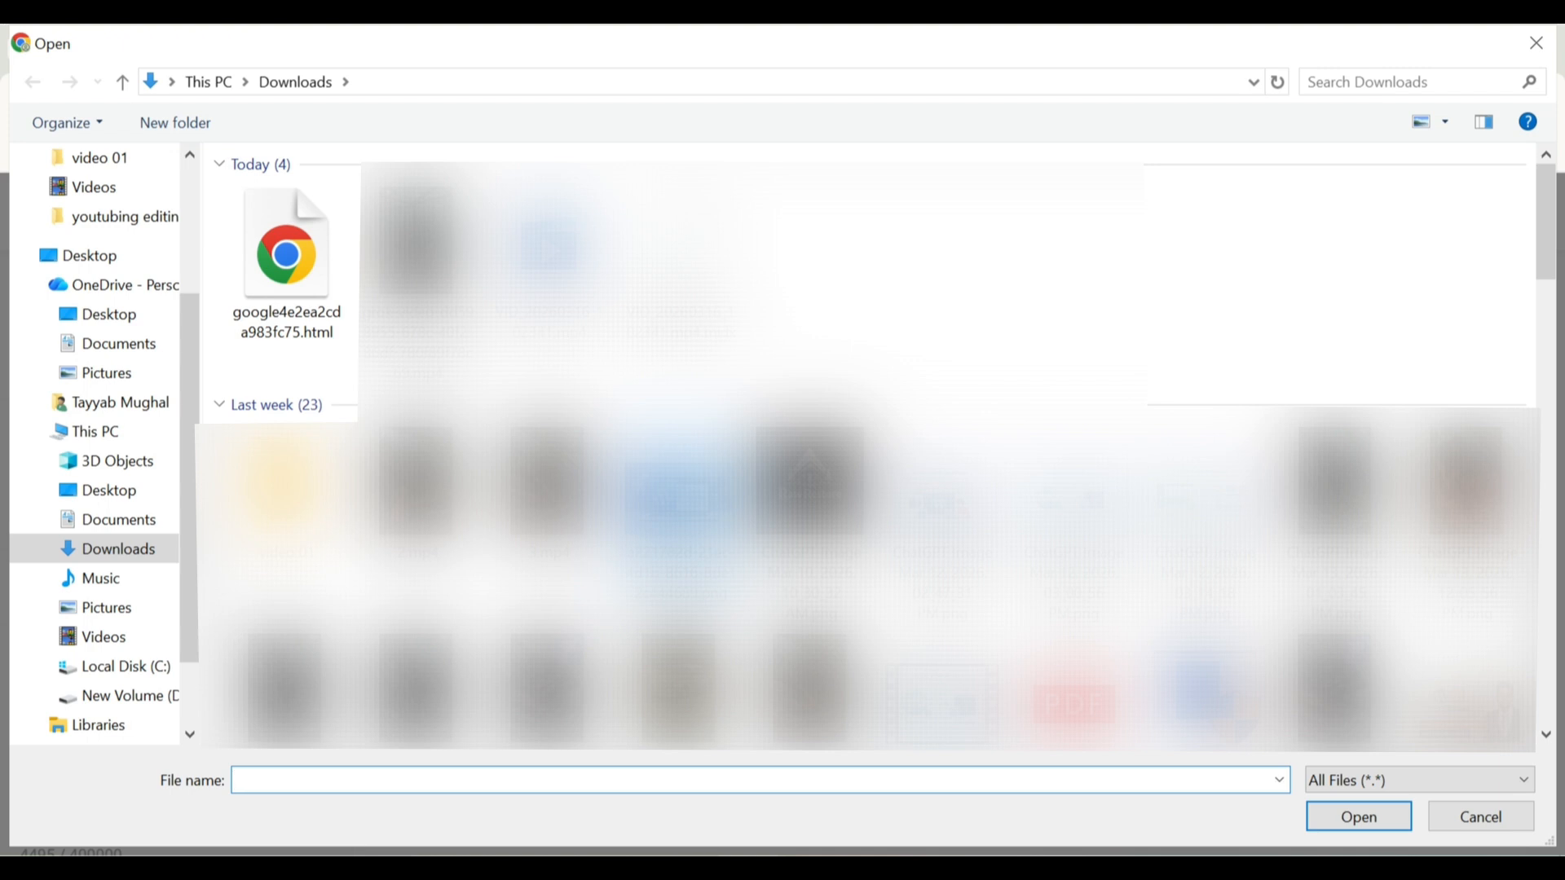
left_click(286, 263)
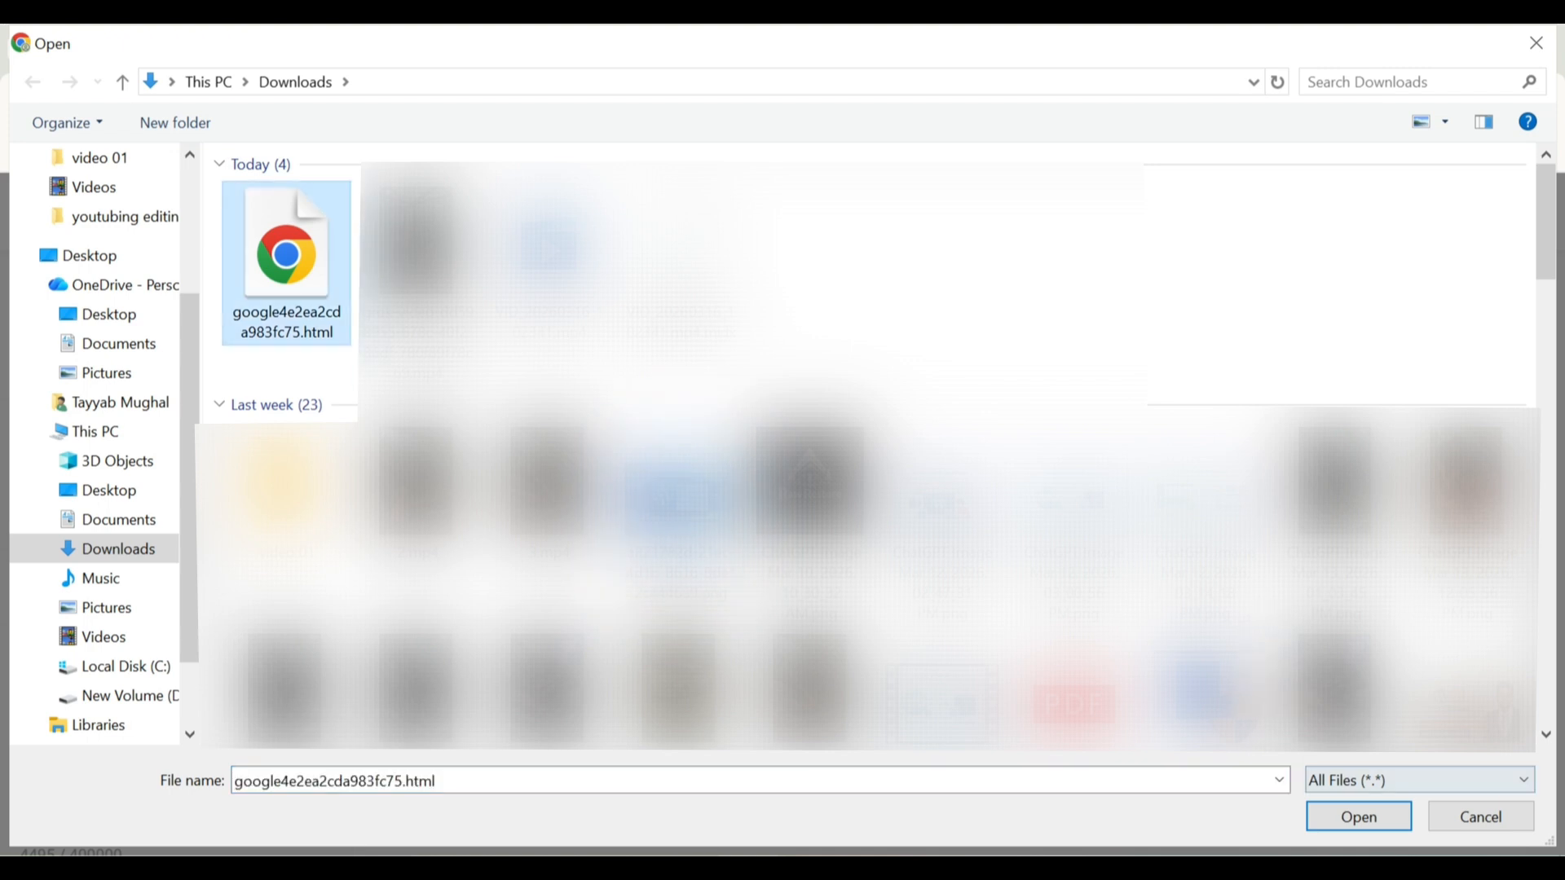
key("Return")
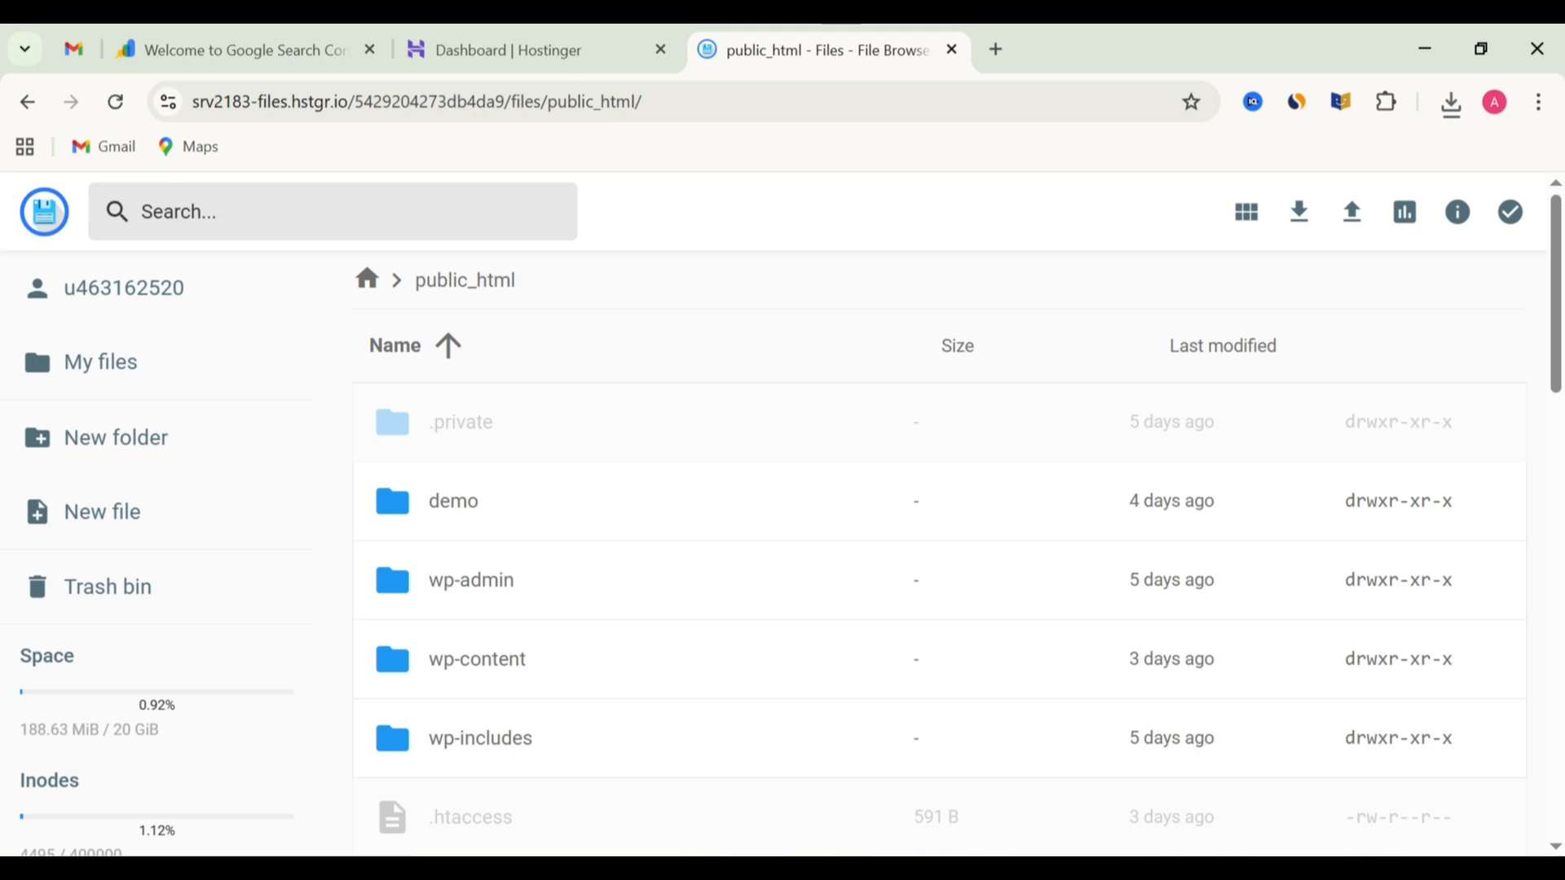
scroll(940, 554, "down", 2)
scroll(939, 555, "up", 2)
Return to Google Search Console, verify ownership with the HTML file method and go to the property.
left_click(244, 50)
left_click(1043, 709)
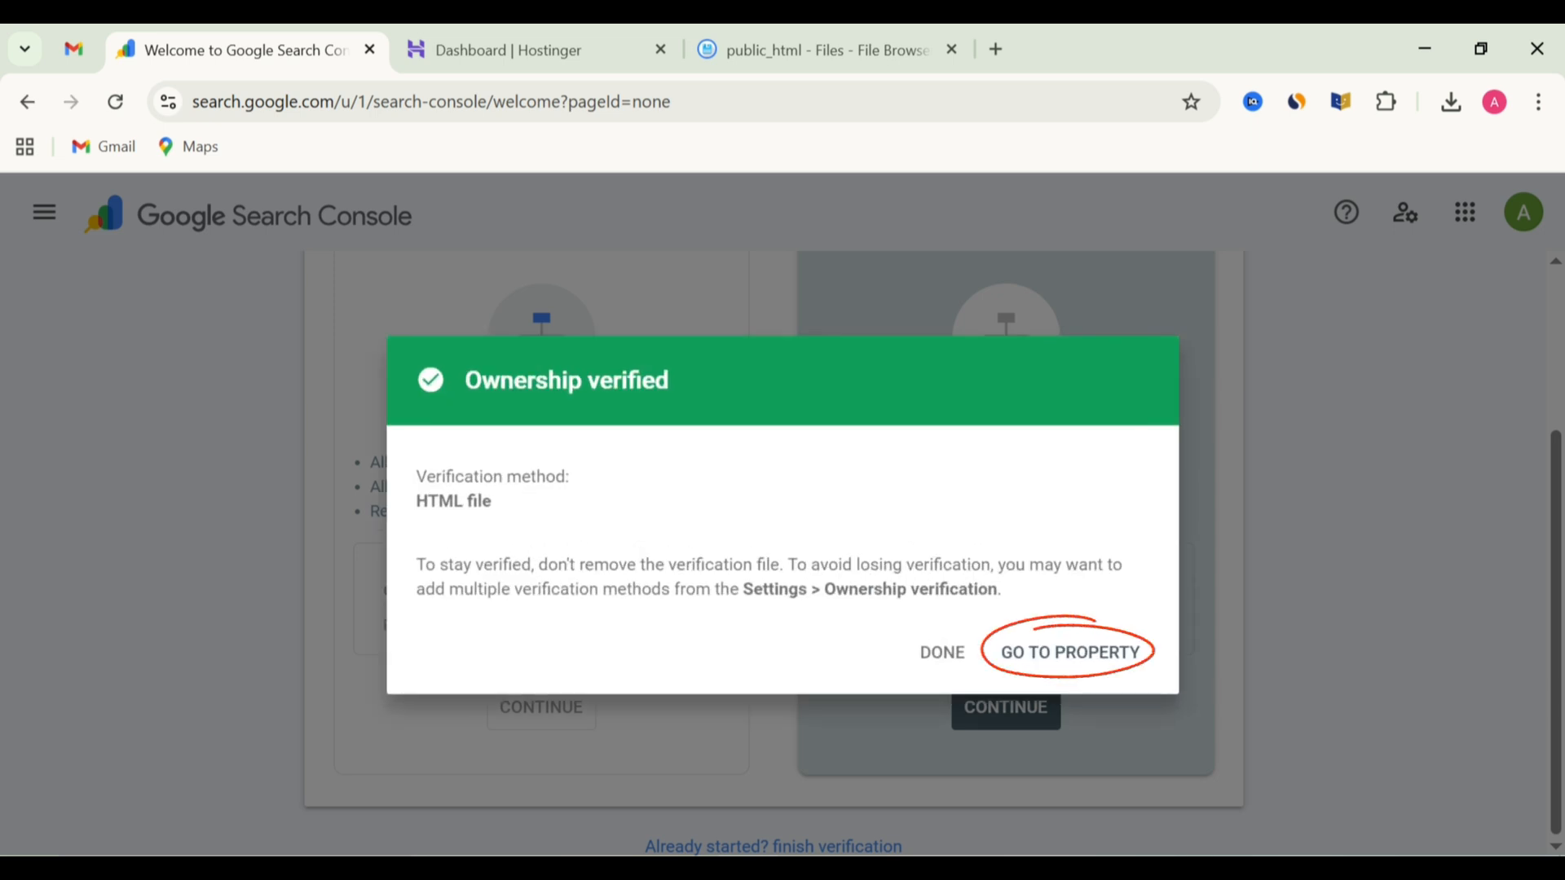
left_click(1070, 652)
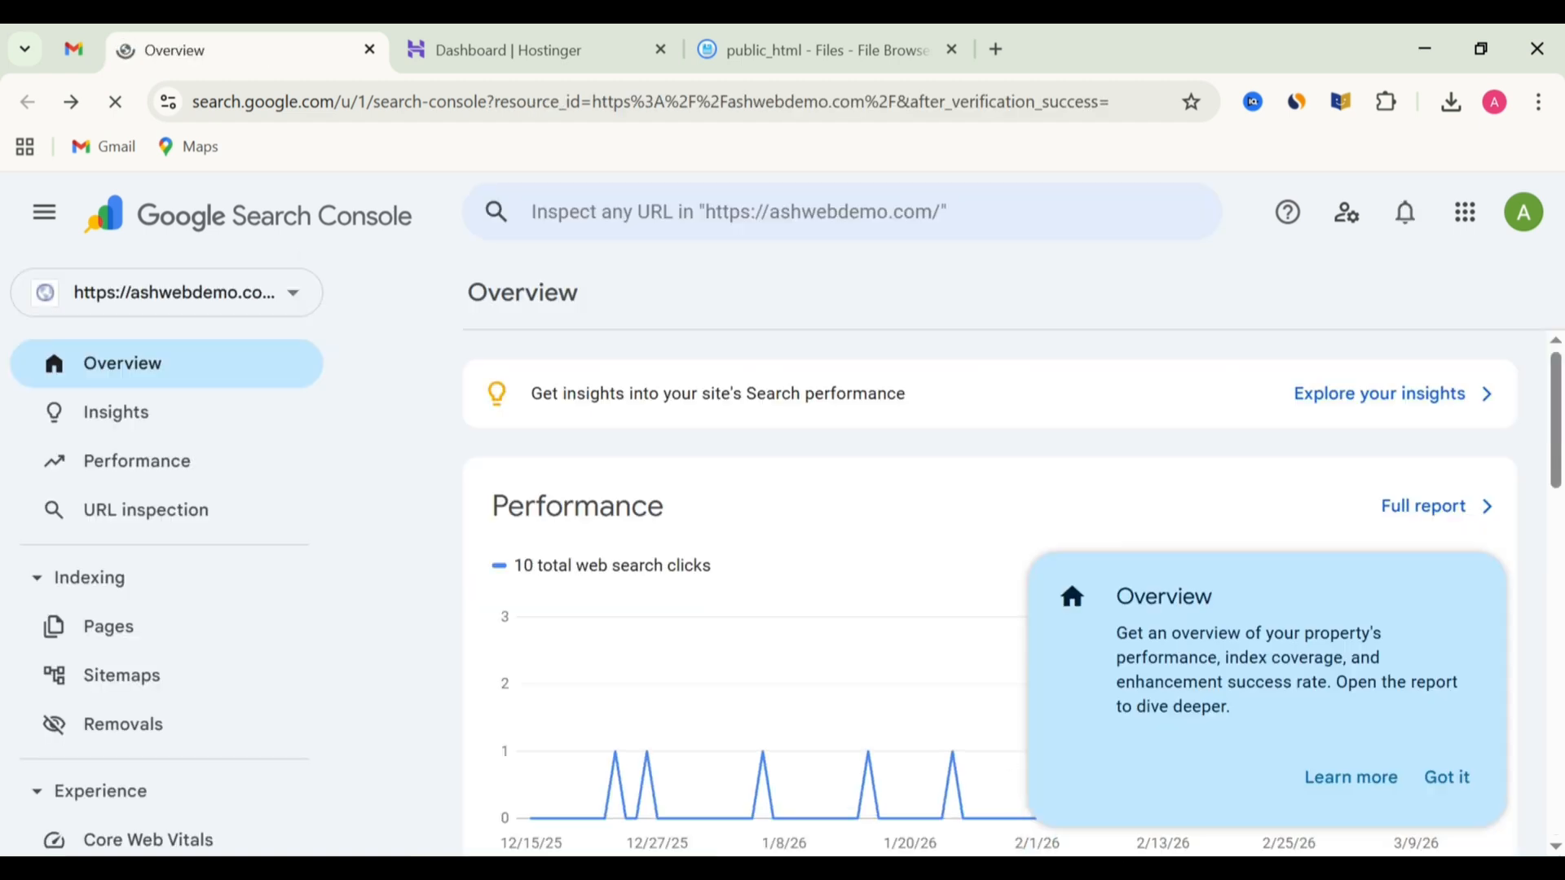
Open the Ownership verification page in the property's settings and dismiss the Settings tip.
scroll(1005, 692, "down", 8)
scroll(163, 718, "down", 6)
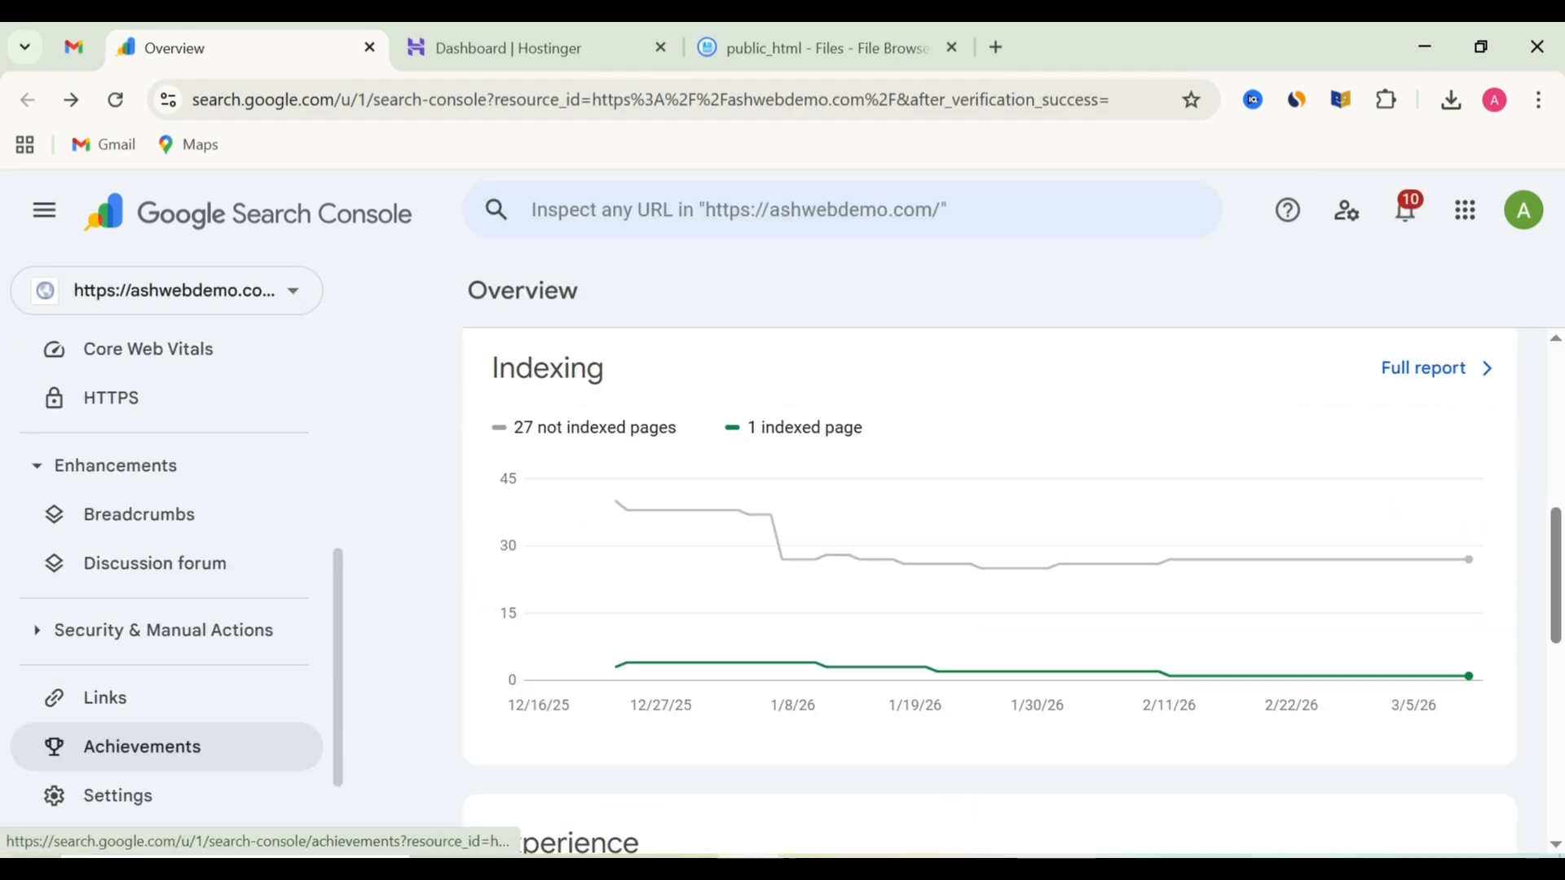
scroll(163, 701, "down", 4)
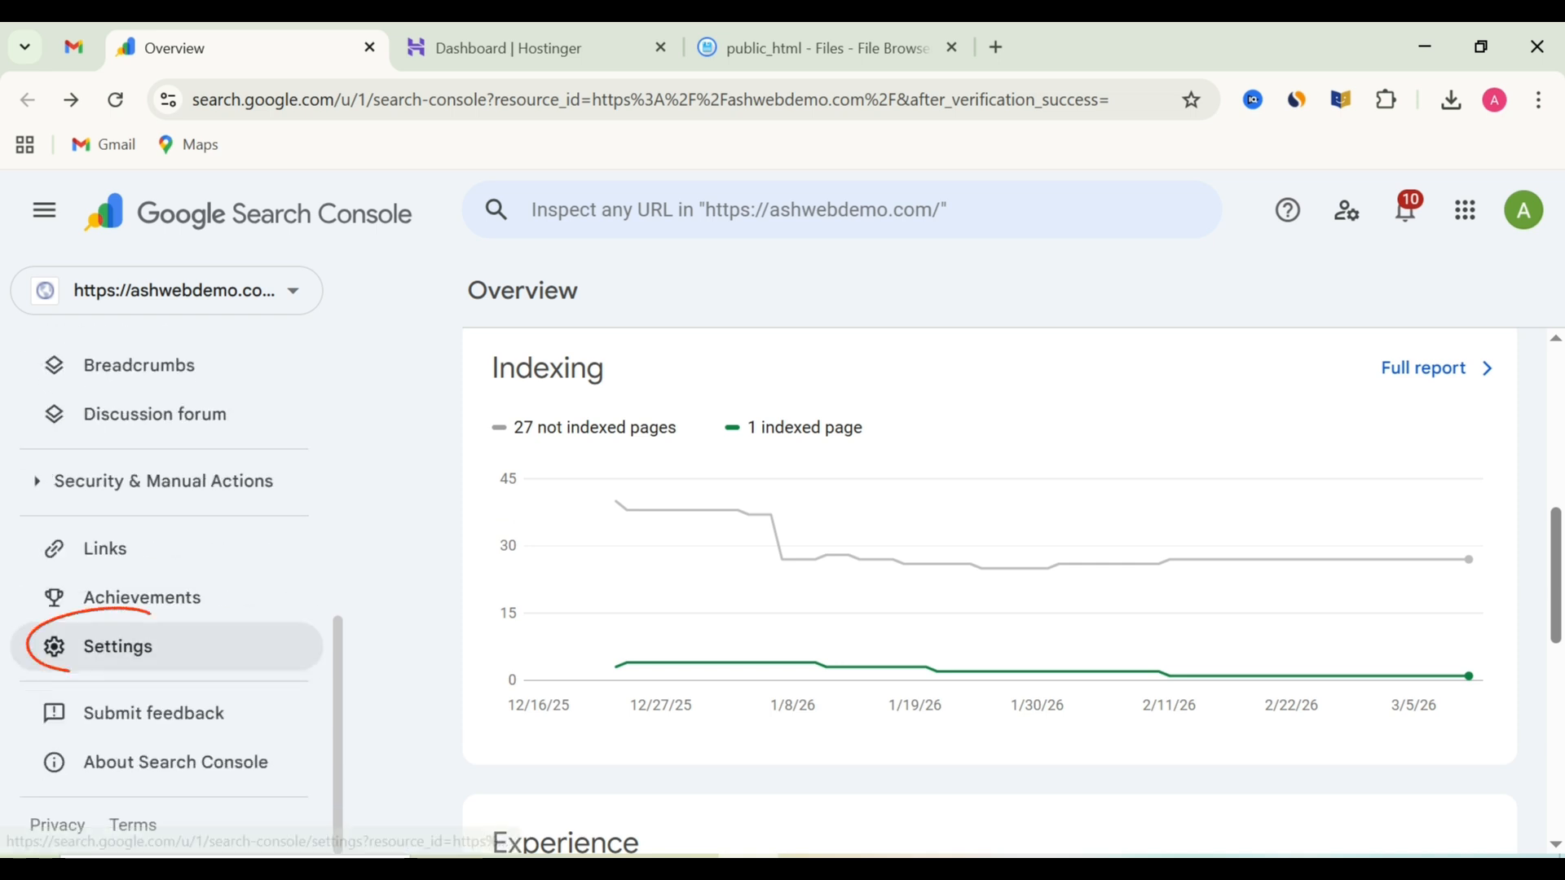
left_click(81, 647)
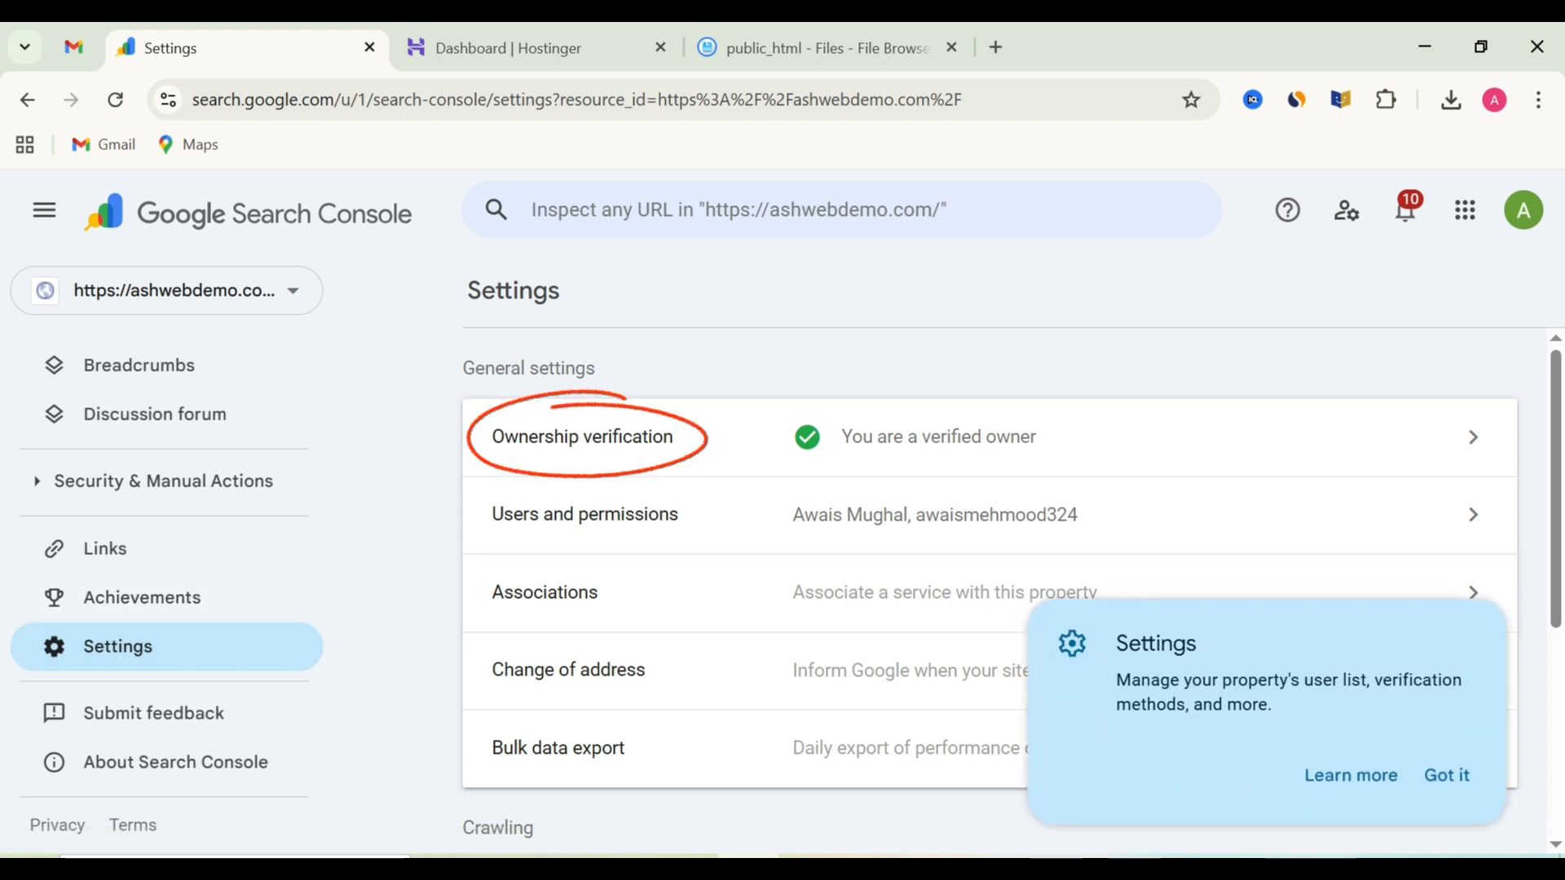
left_click(1447, 775)
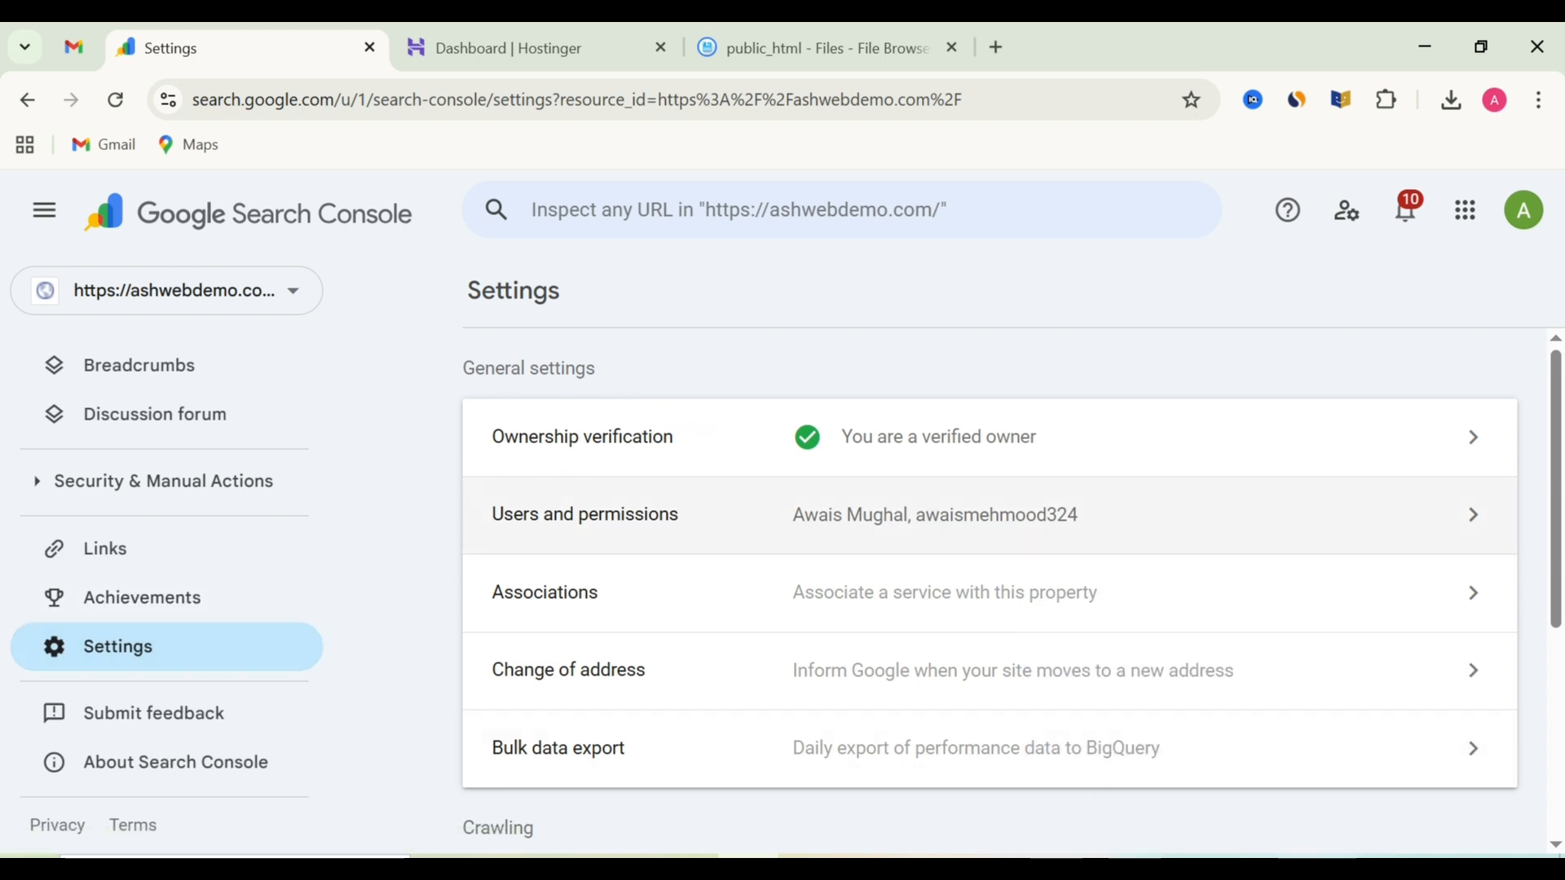
left_click(913, 439)
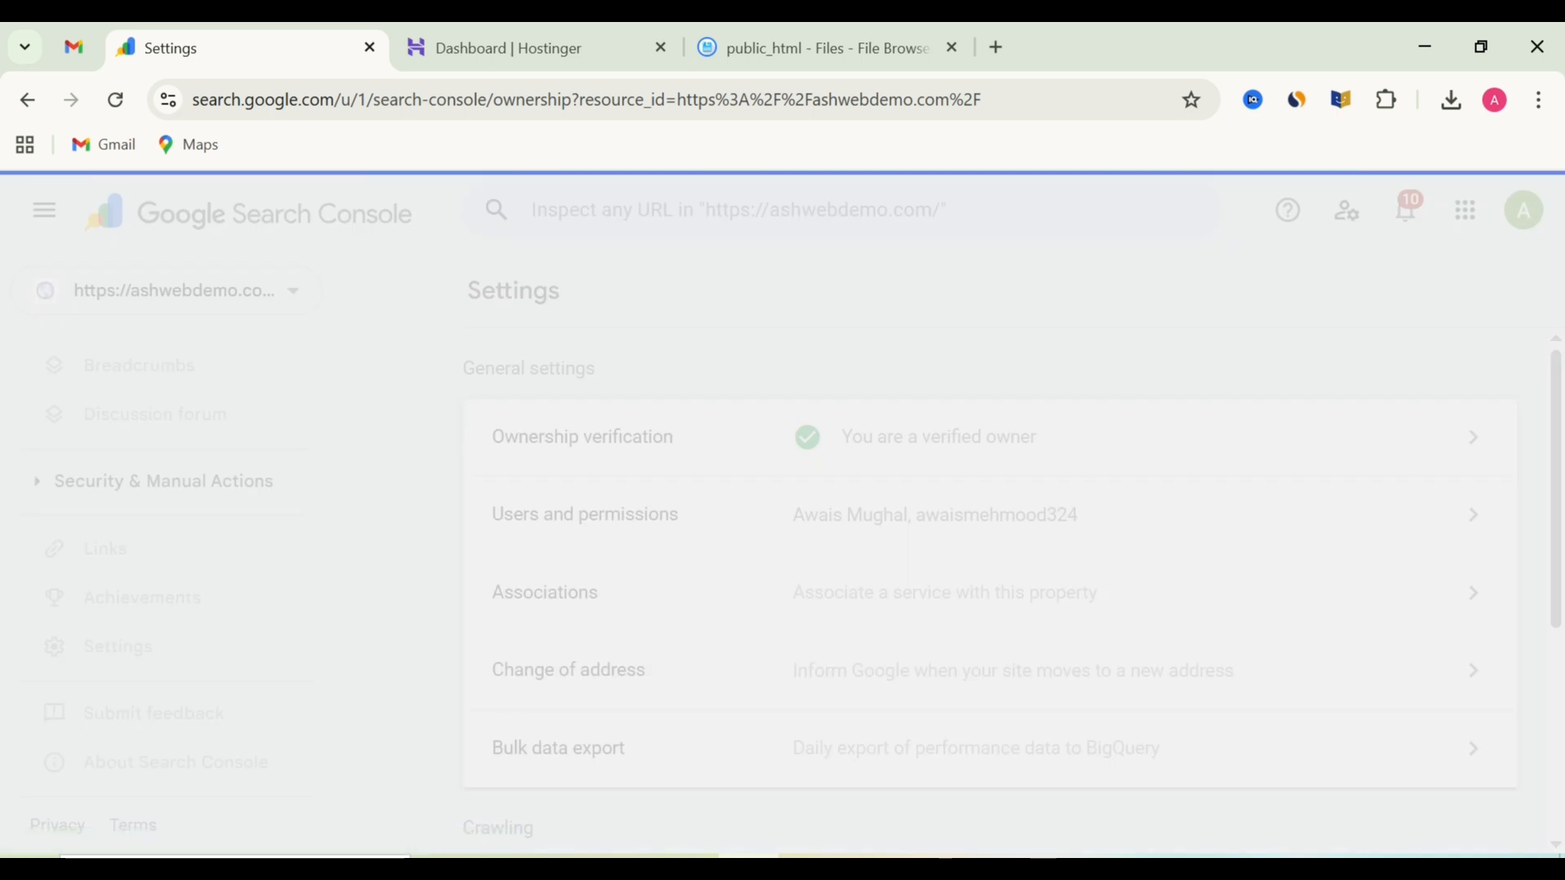
Expand the HTML tag method under the additional verification methods and copy its meta tag.
scroll(990, 571, "down", 2)
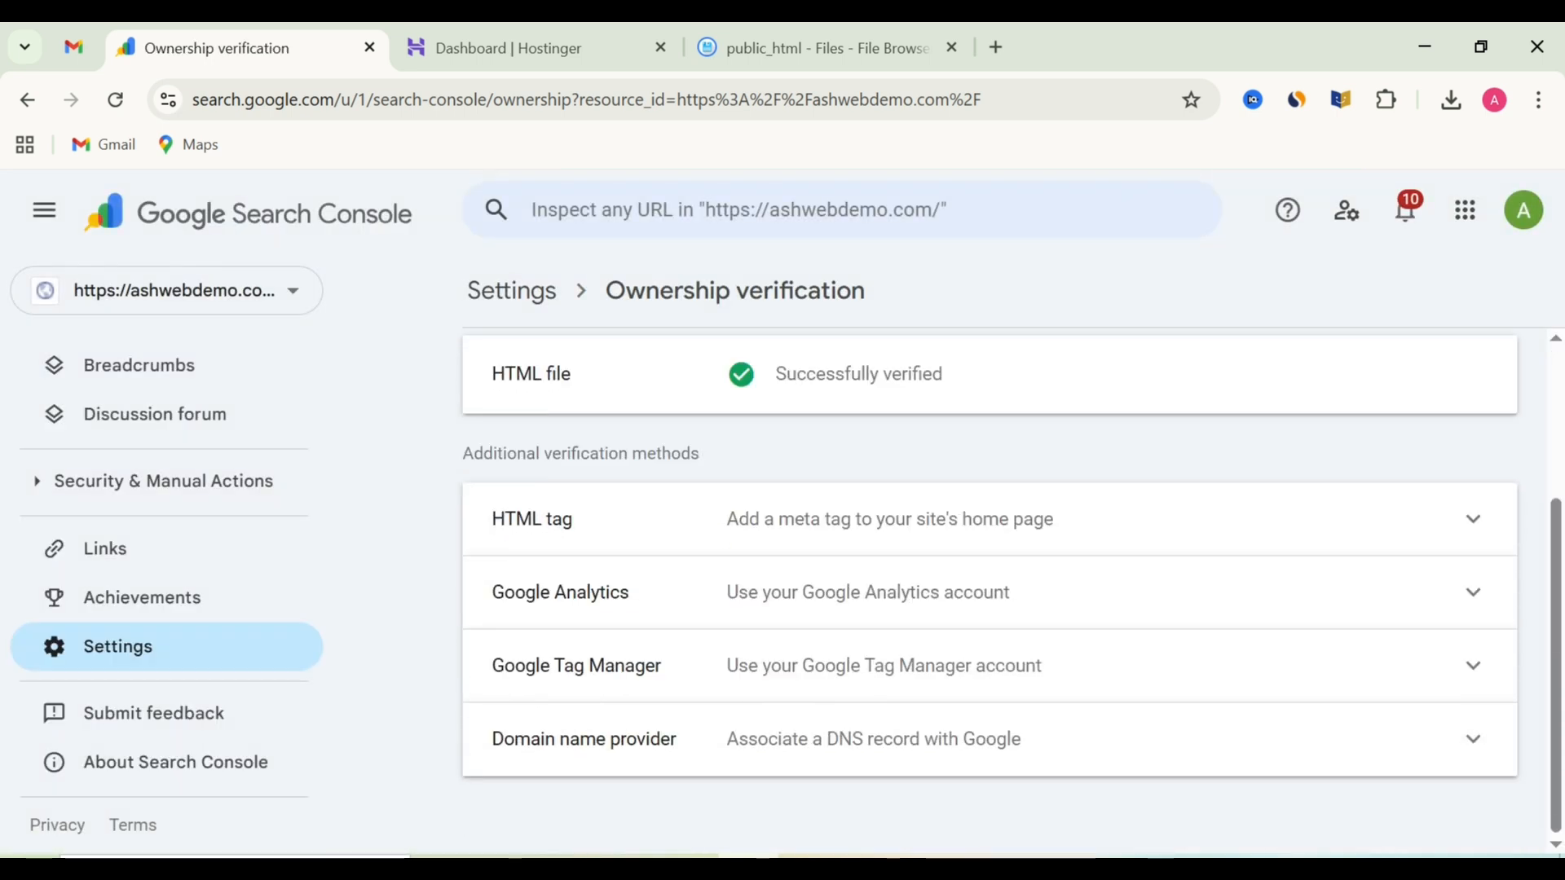
left_click_drag(492, 374, 571, 374)
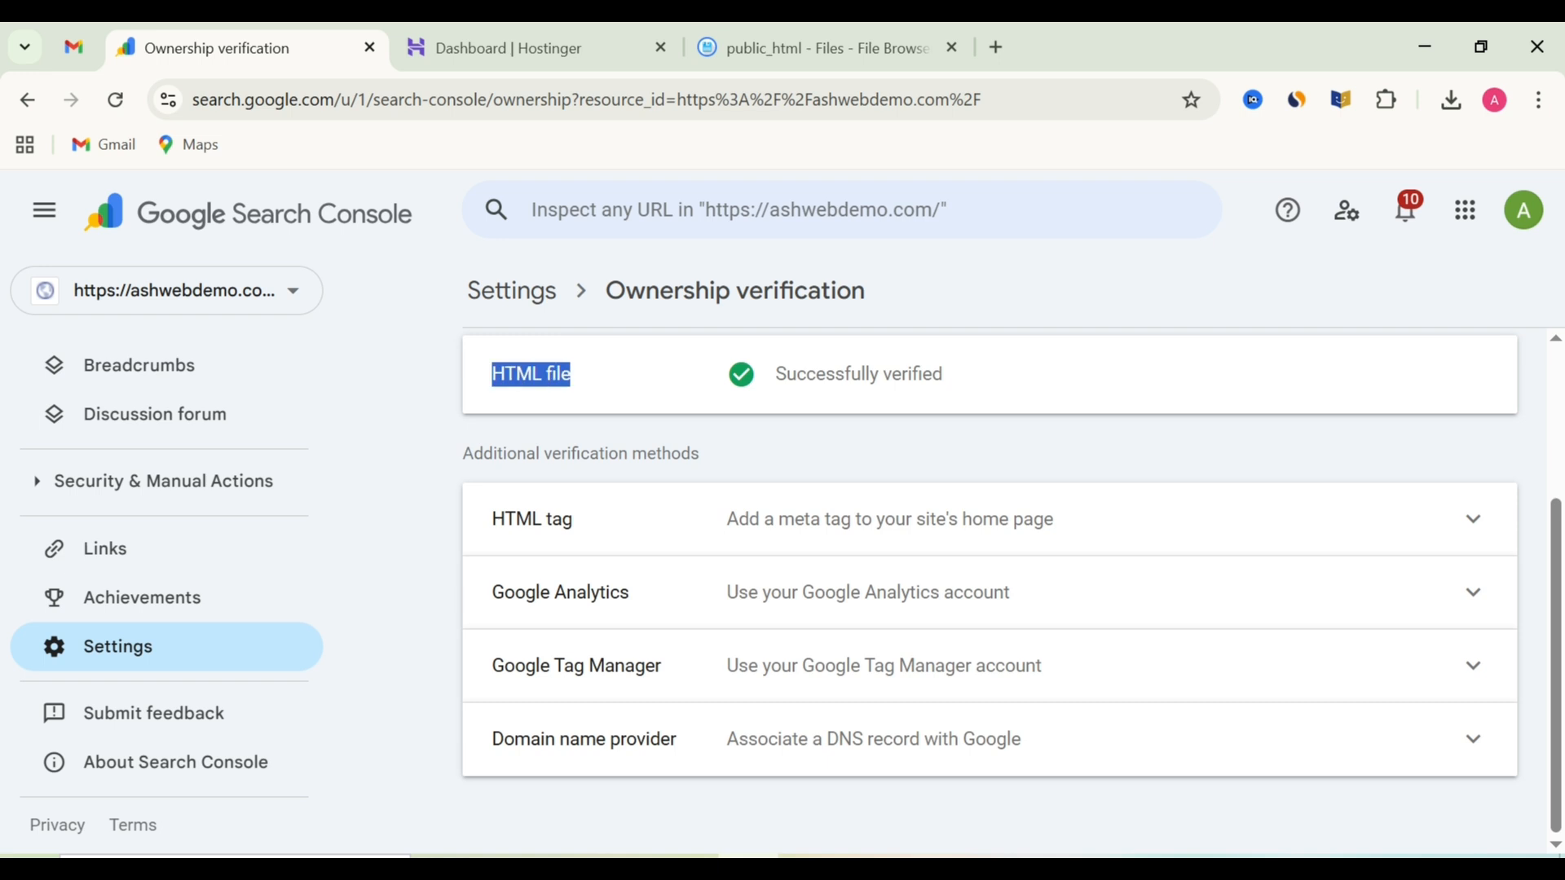
left_click(601, 377)
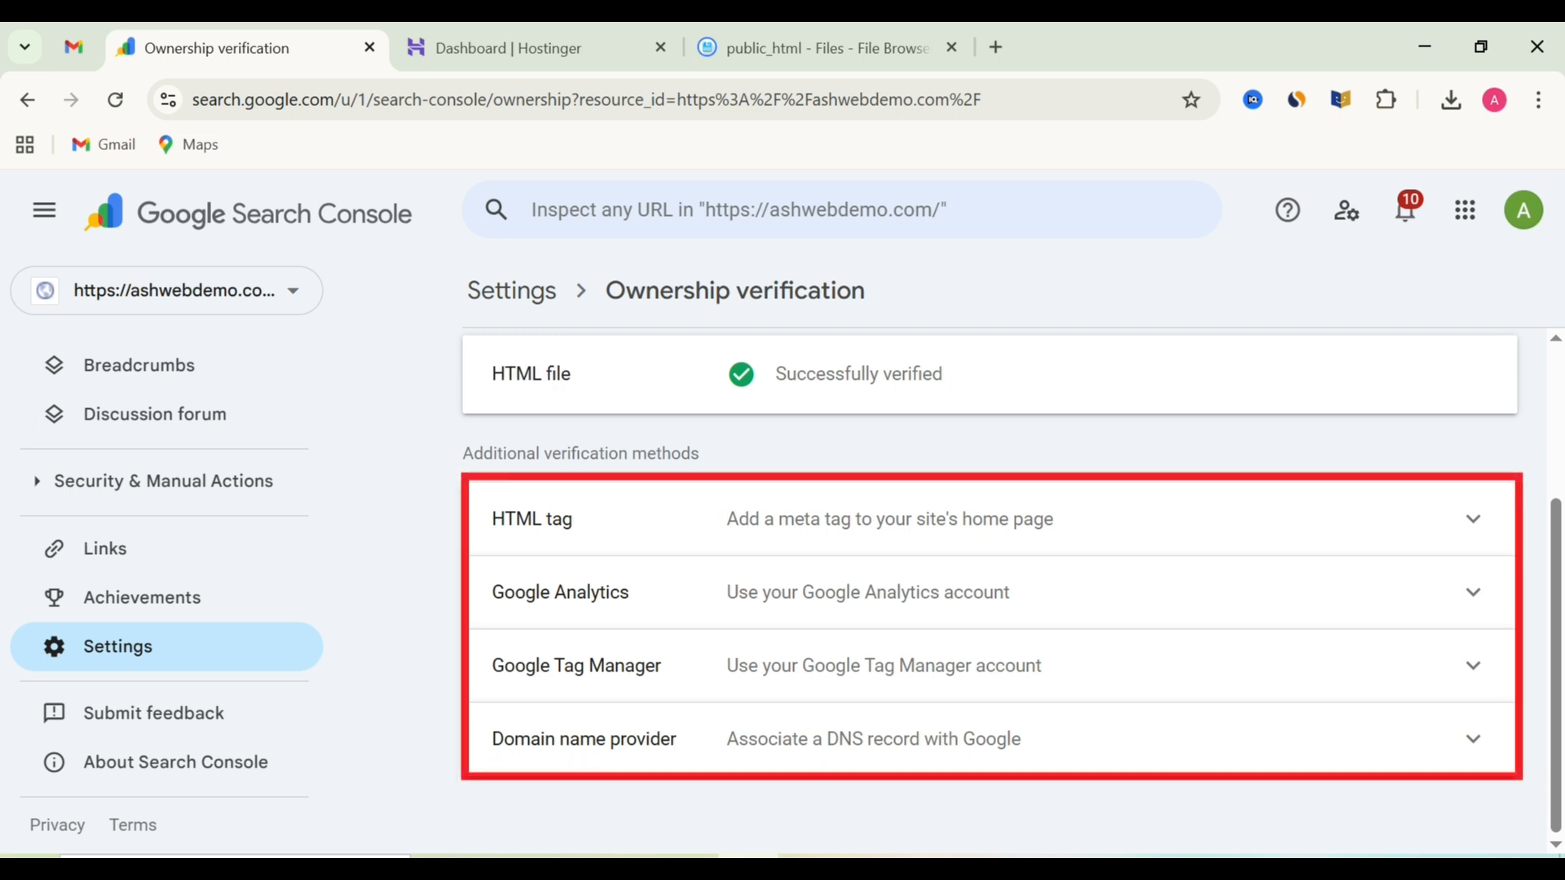
left_click(1473, 519)
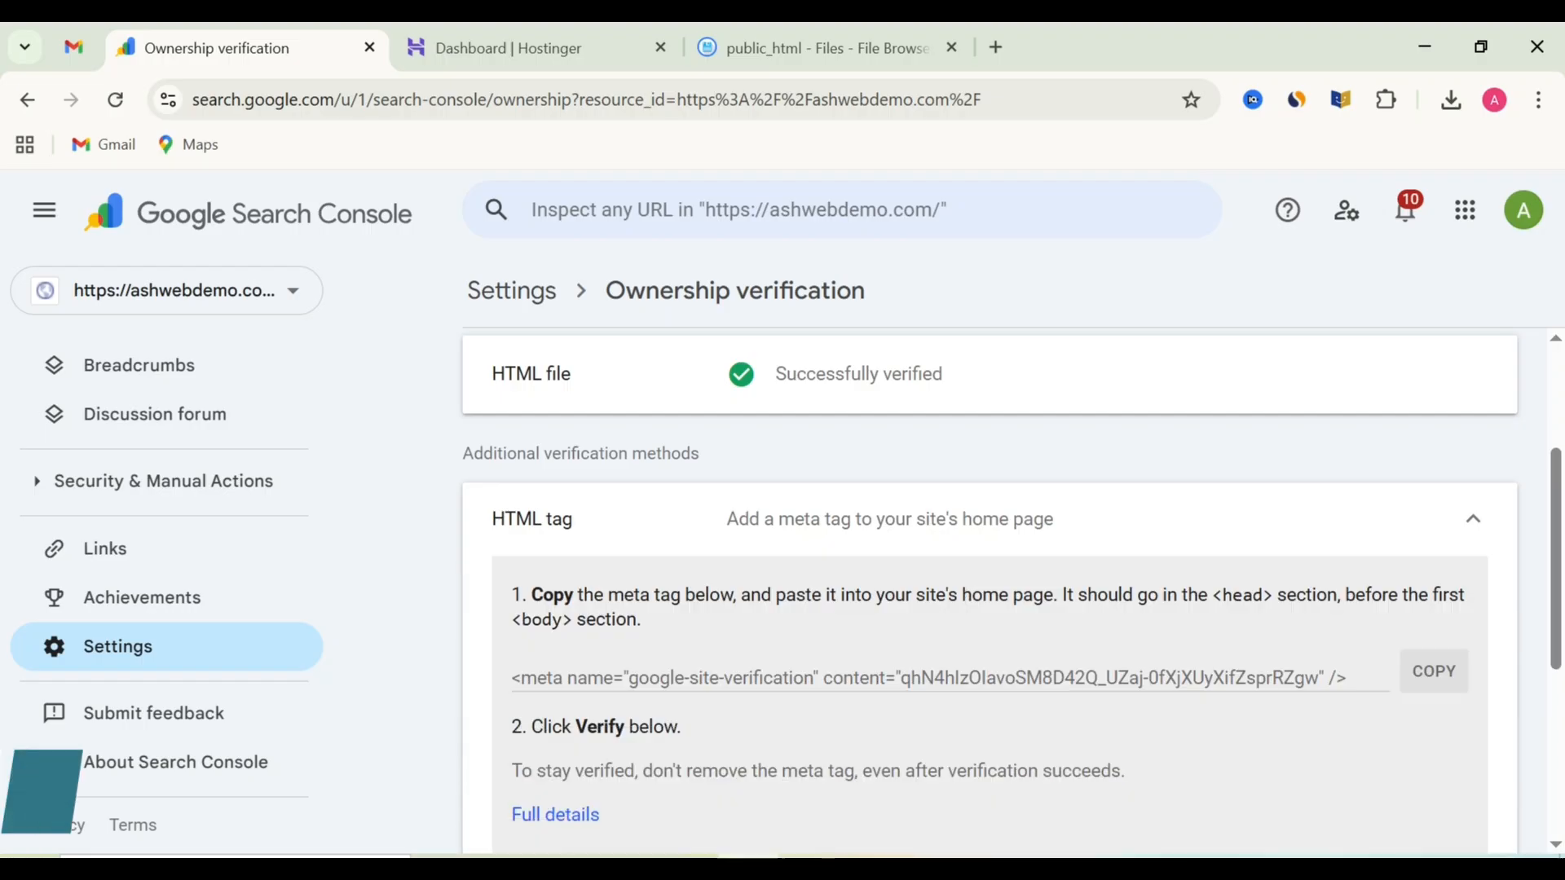
scroll(990, 570, "down", 2)
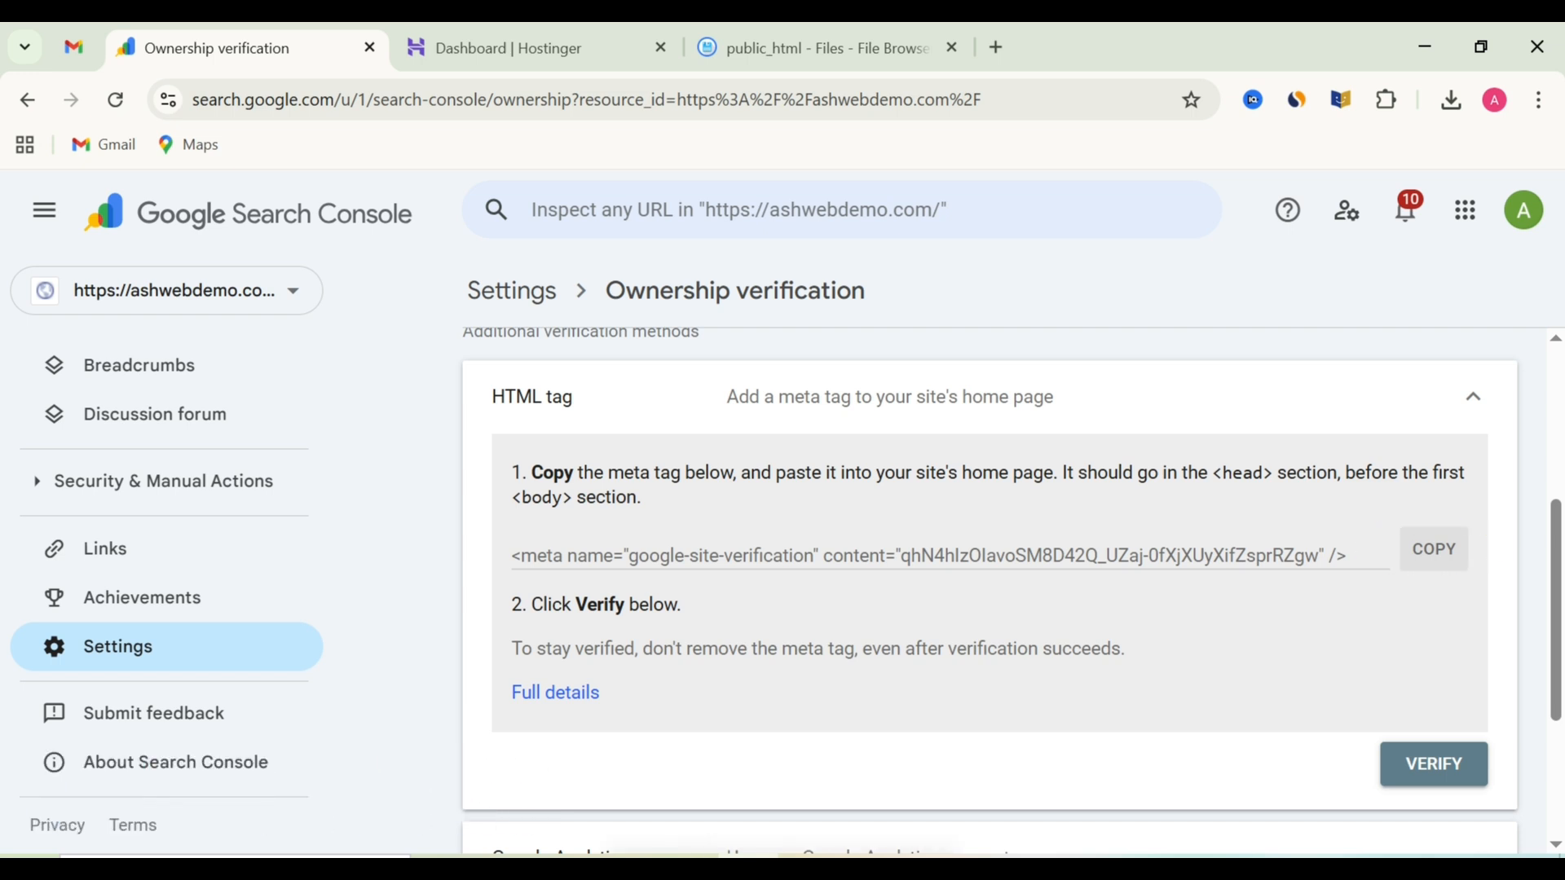
left_click(1434, 549)
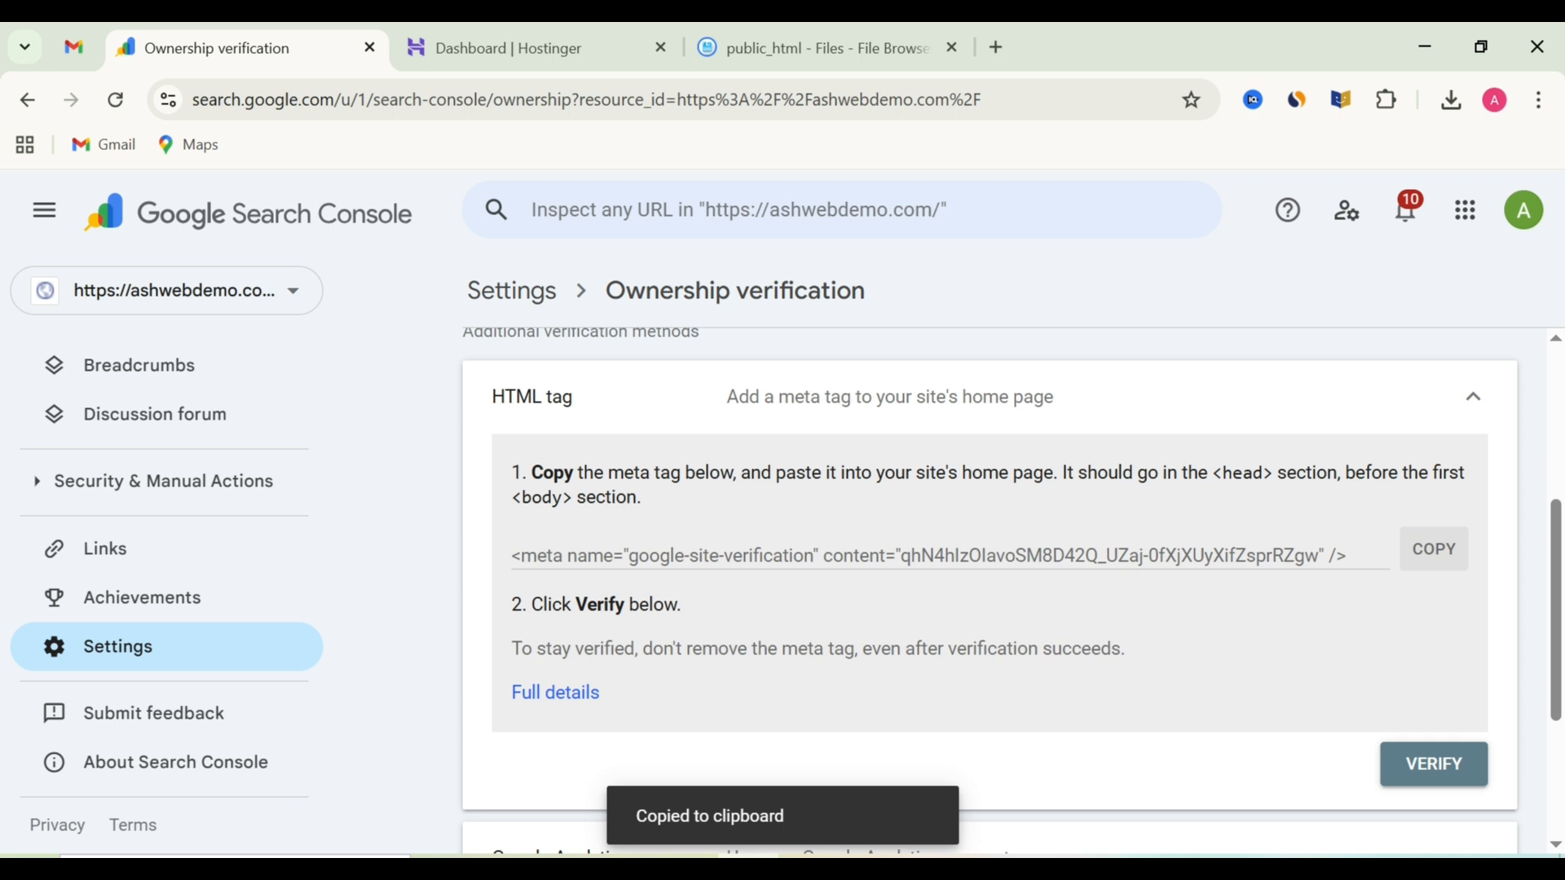
Open the ashwebdemo.com WordPress admin in a new tab and log in with the saved credentials and Remember Me enabled.
key("ctrl+t")
type("as")
key("Down")
key("Return")
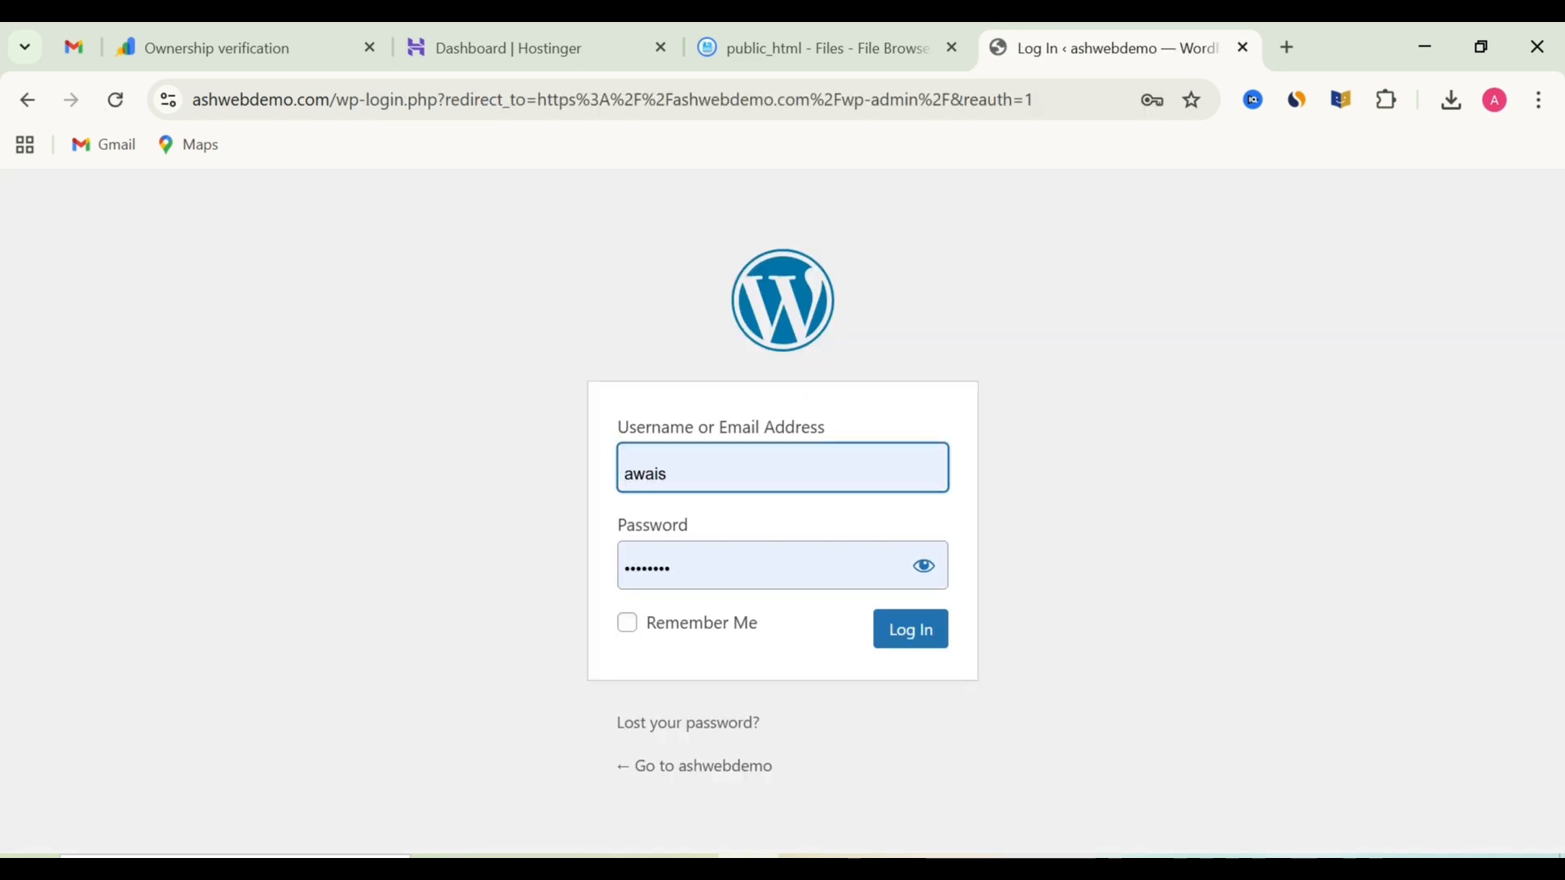
left_click(627, 623)
left_click(911, 629)
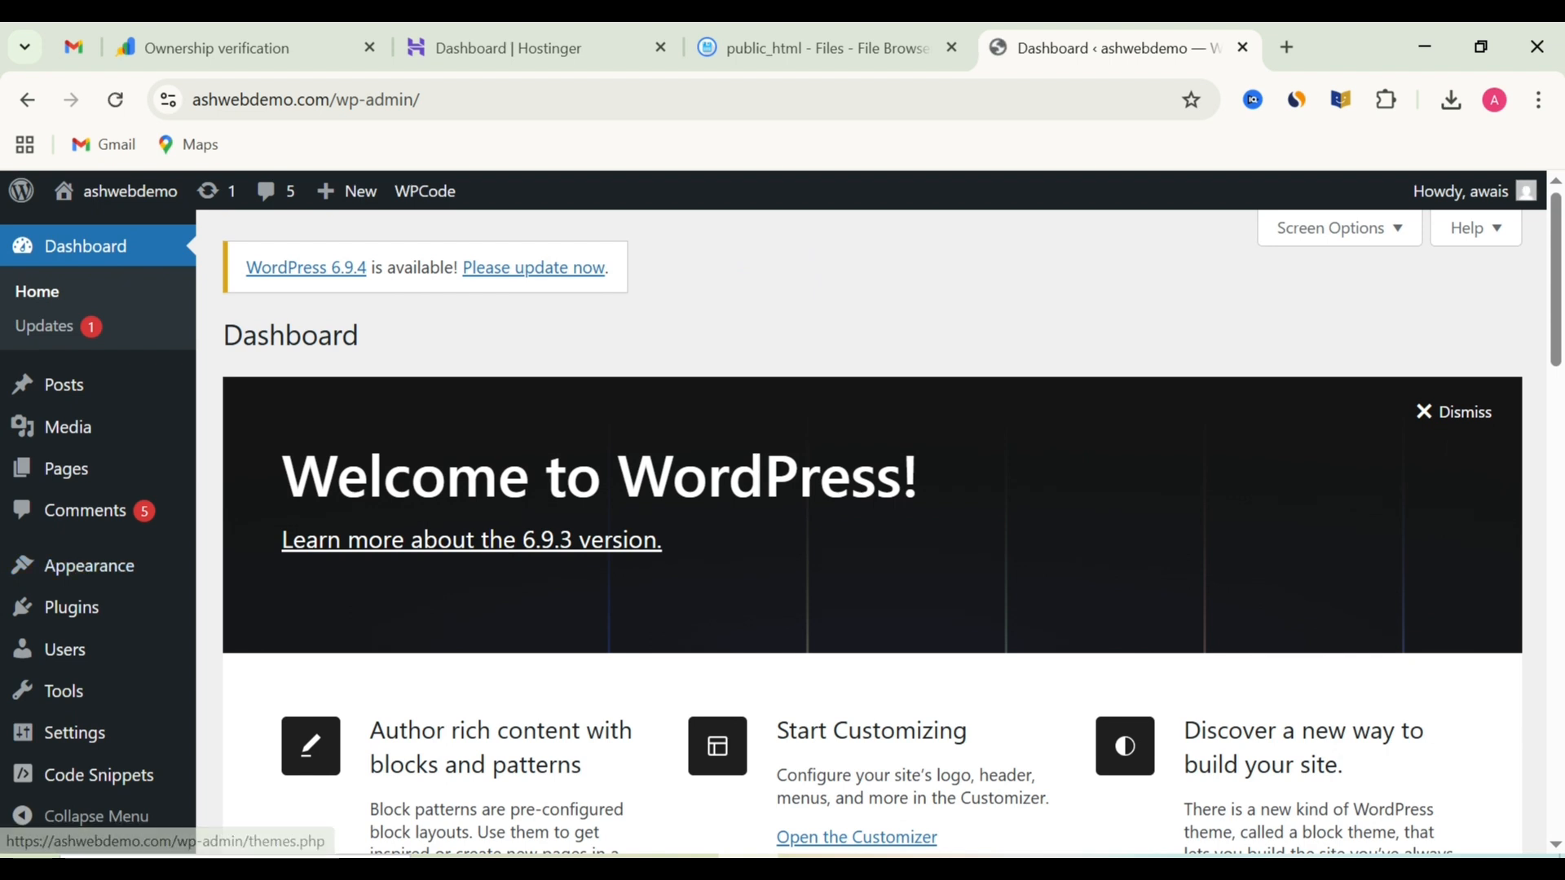
Open the Add Plugins page and search the plugin directory for WPCODE.
scroll(278, 807, "down", 3)
mouse_move(187, 609)
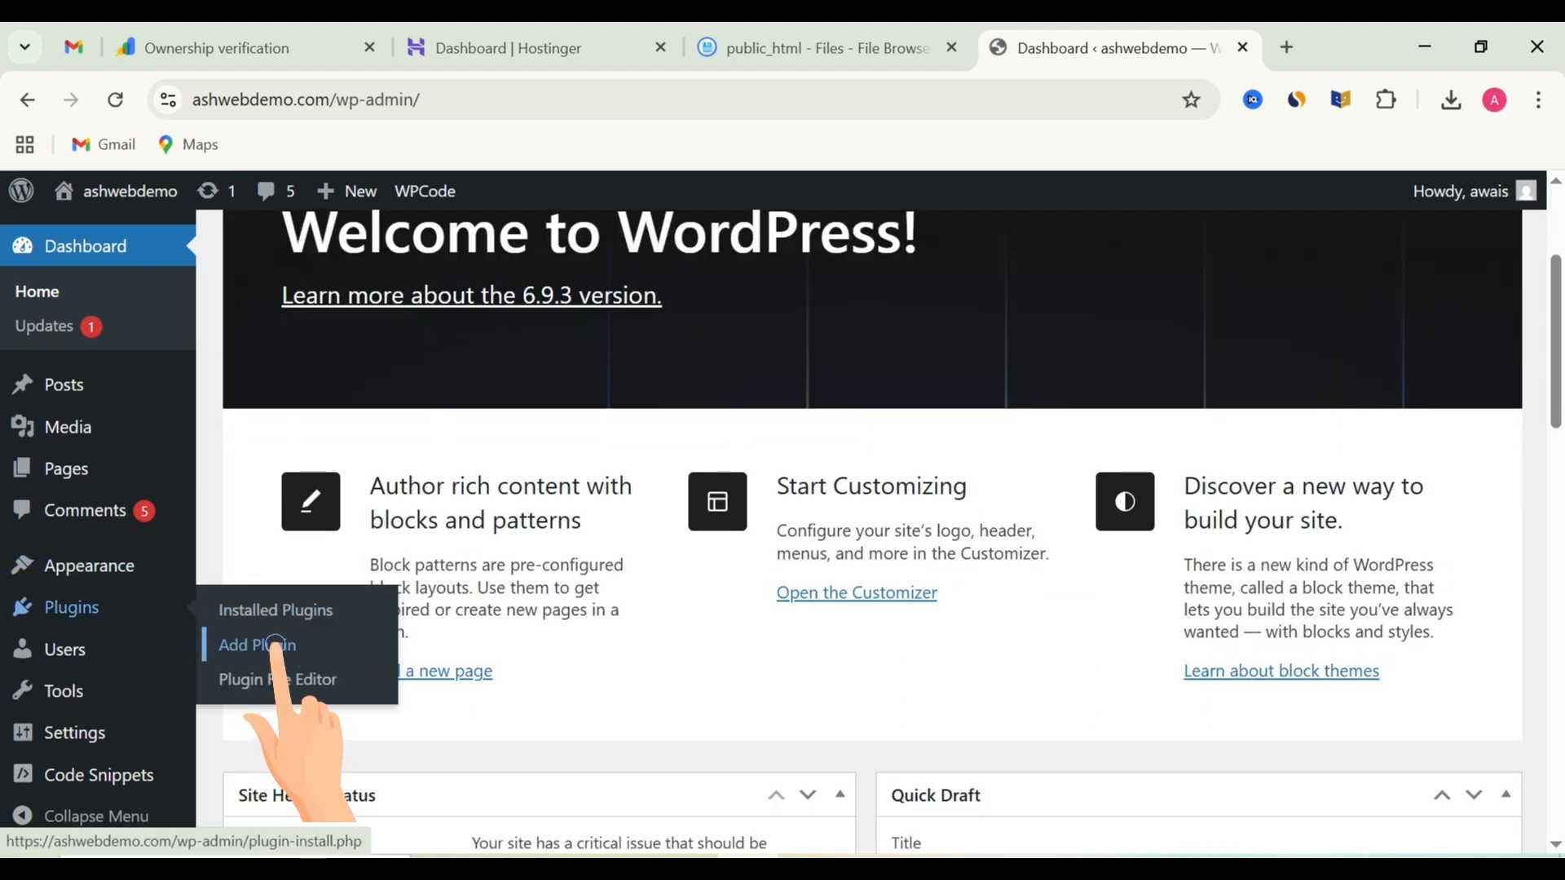
left_click(269, 646)
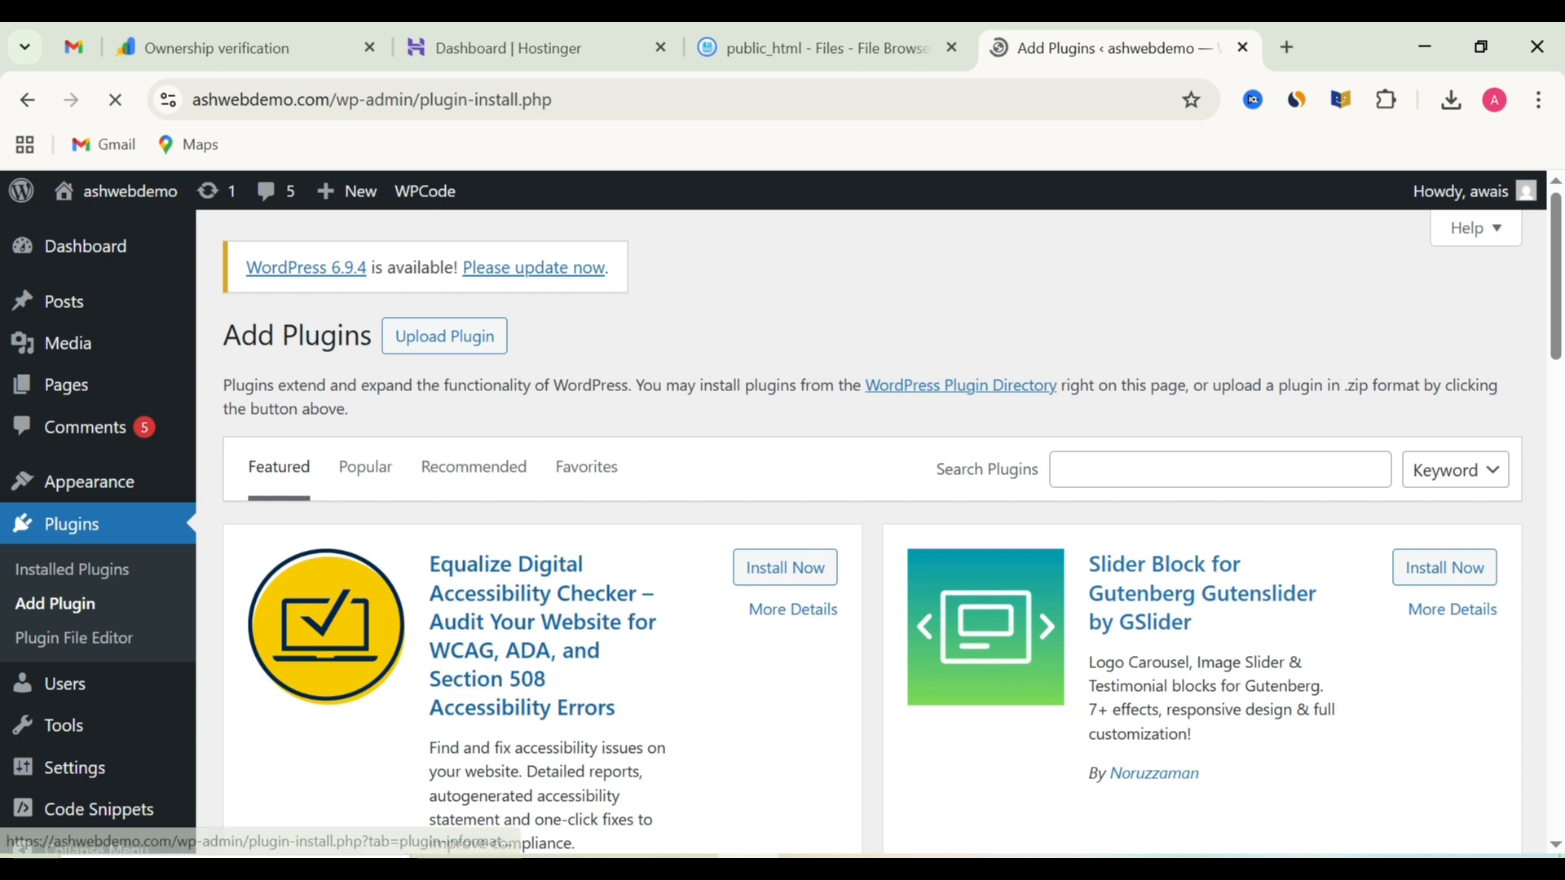
left_click(1207, 470)
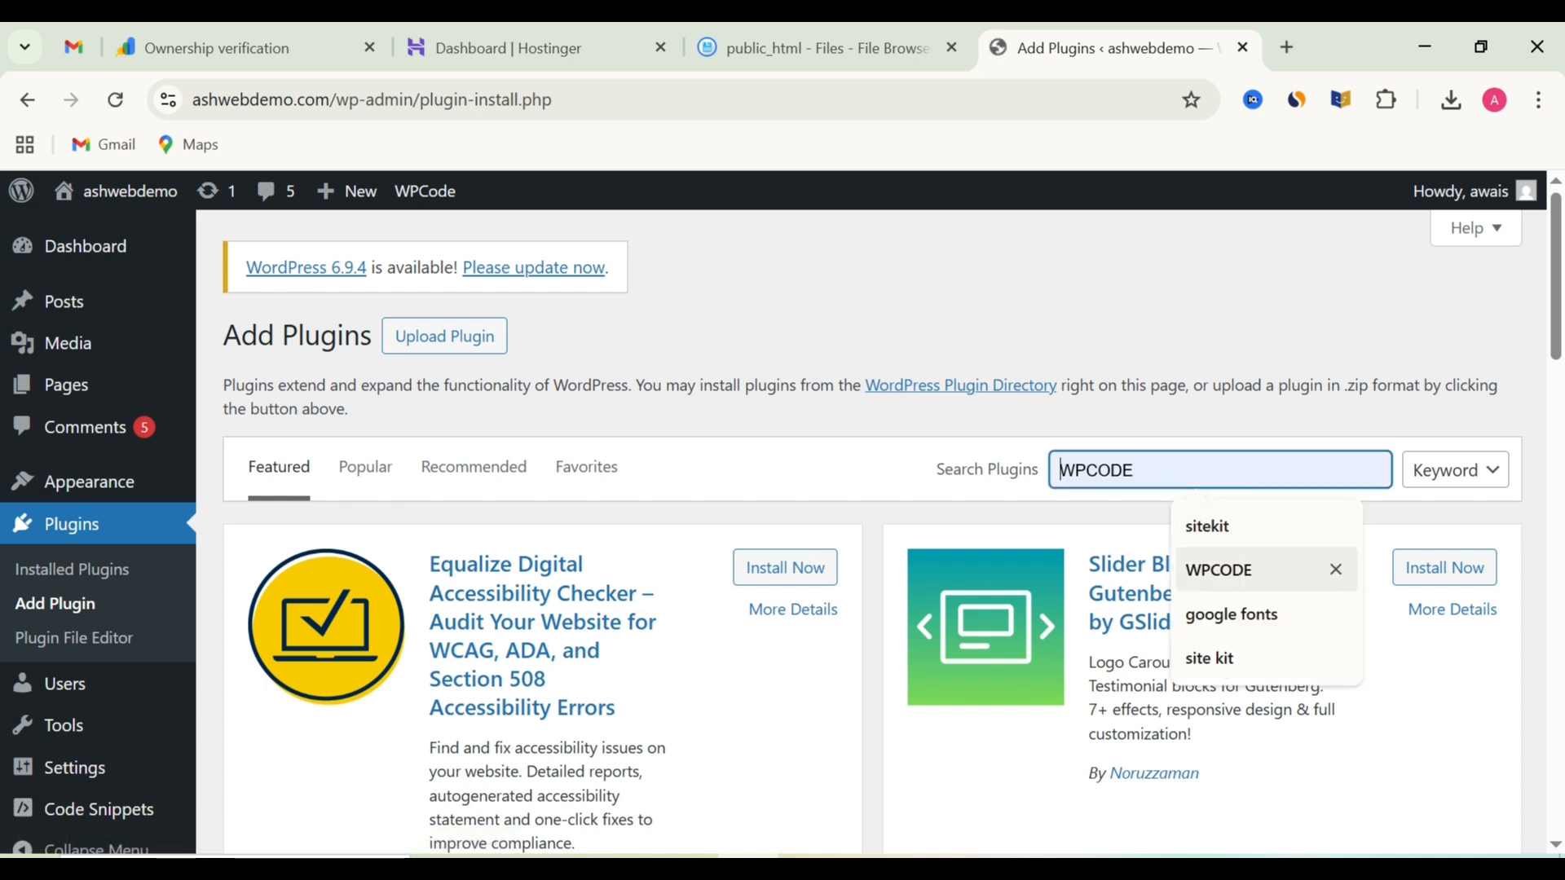
left_click(1218, 570)
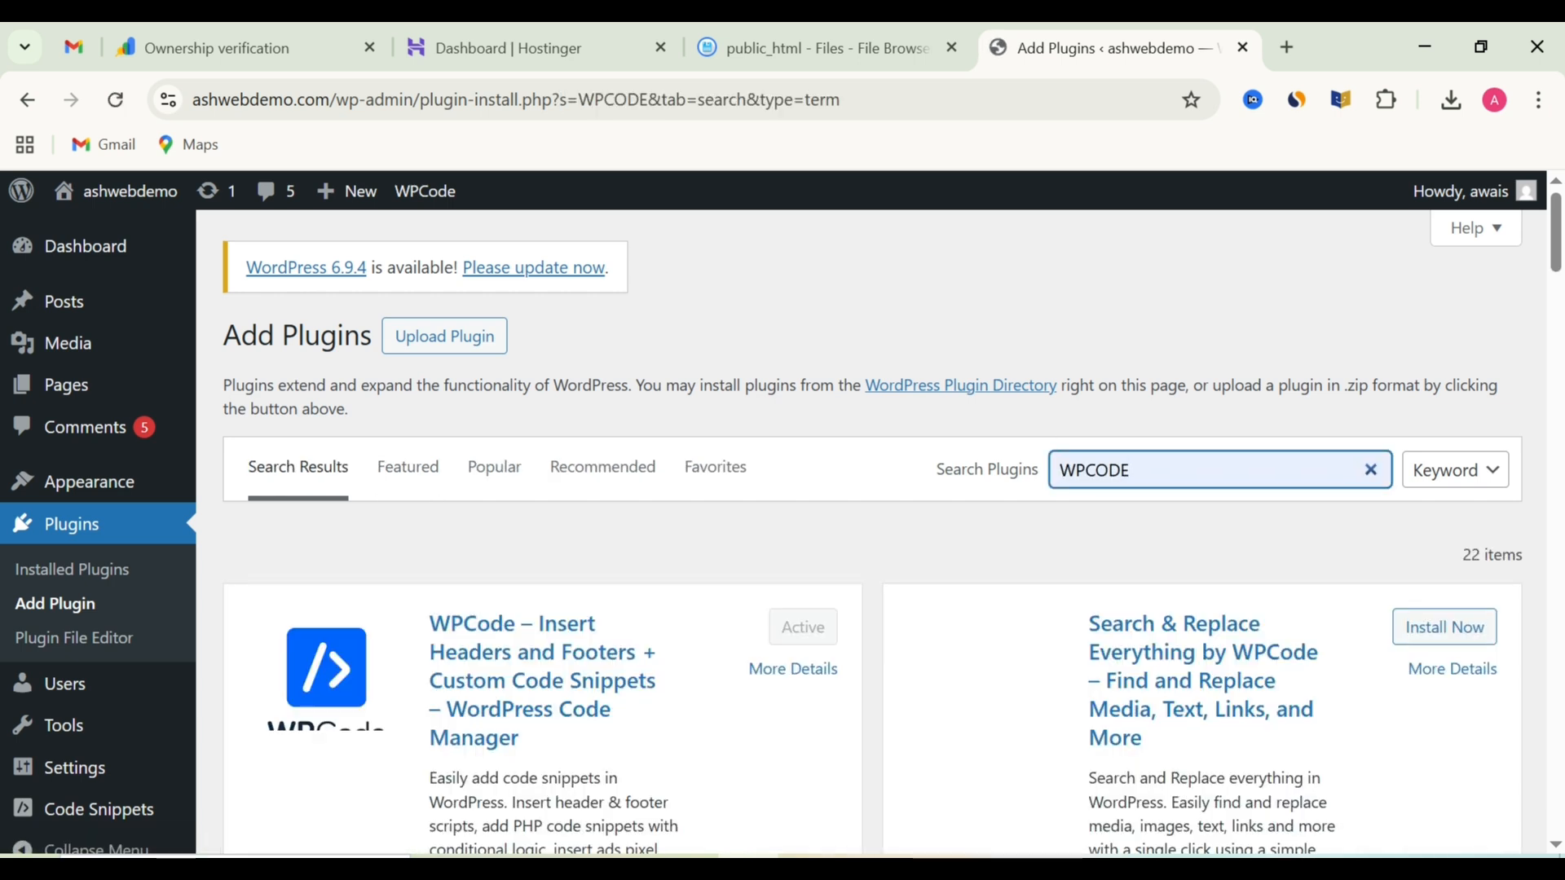
scroll(872, 530, "down", 3)
scroll(872, 530, "up", 2)
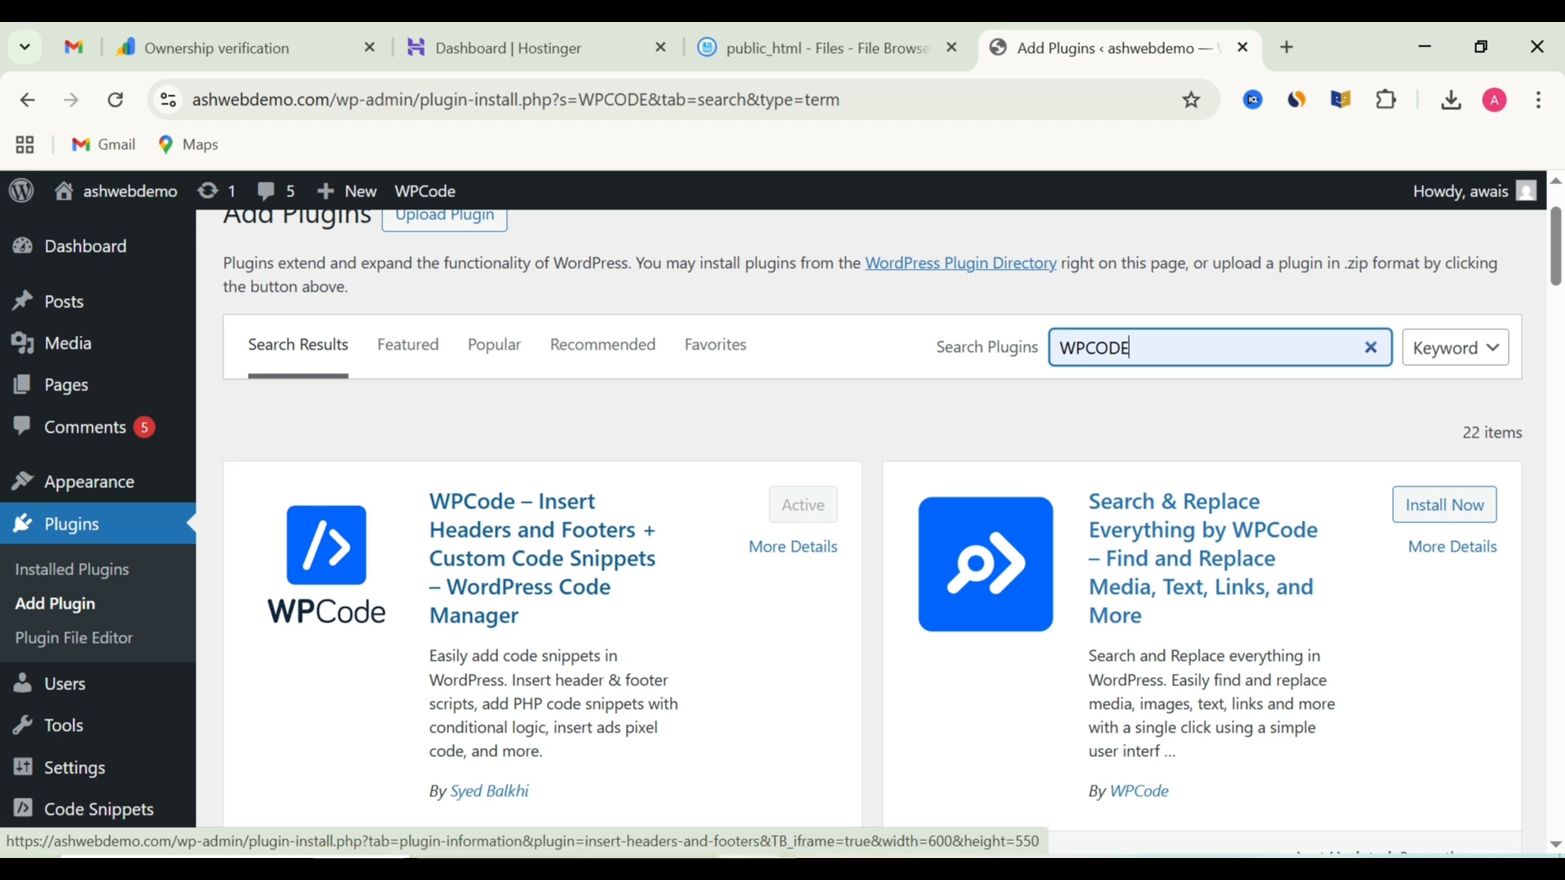
Open the Header & Footer page of the WPCode plugin and bring up its Header code box.
scroll(872, 469, "down", 2)
mouse_move(98, 779)
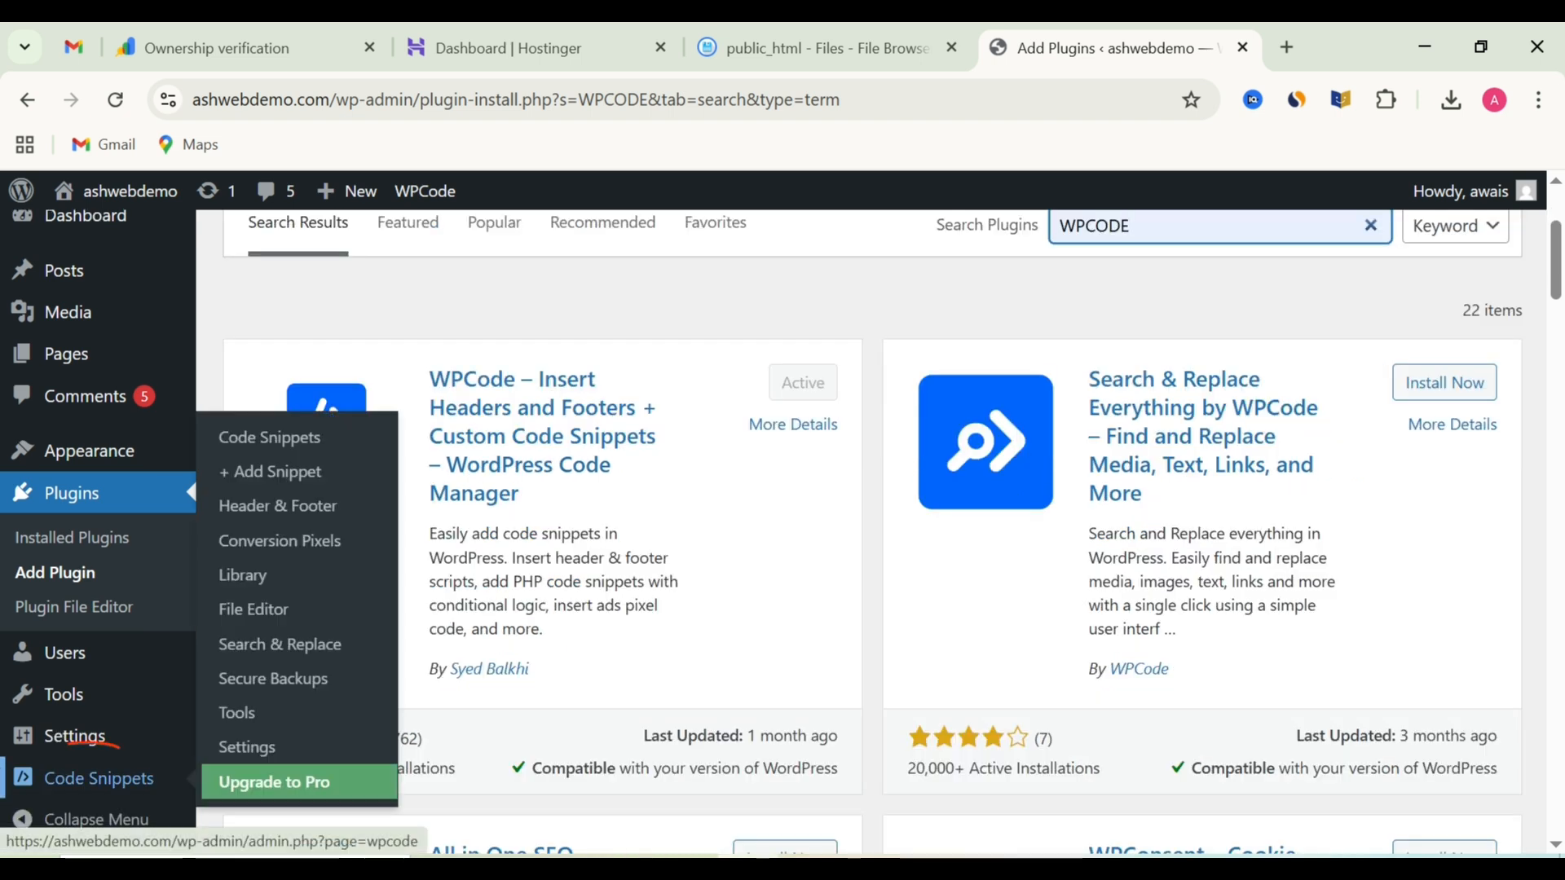
left_click(277, 506)
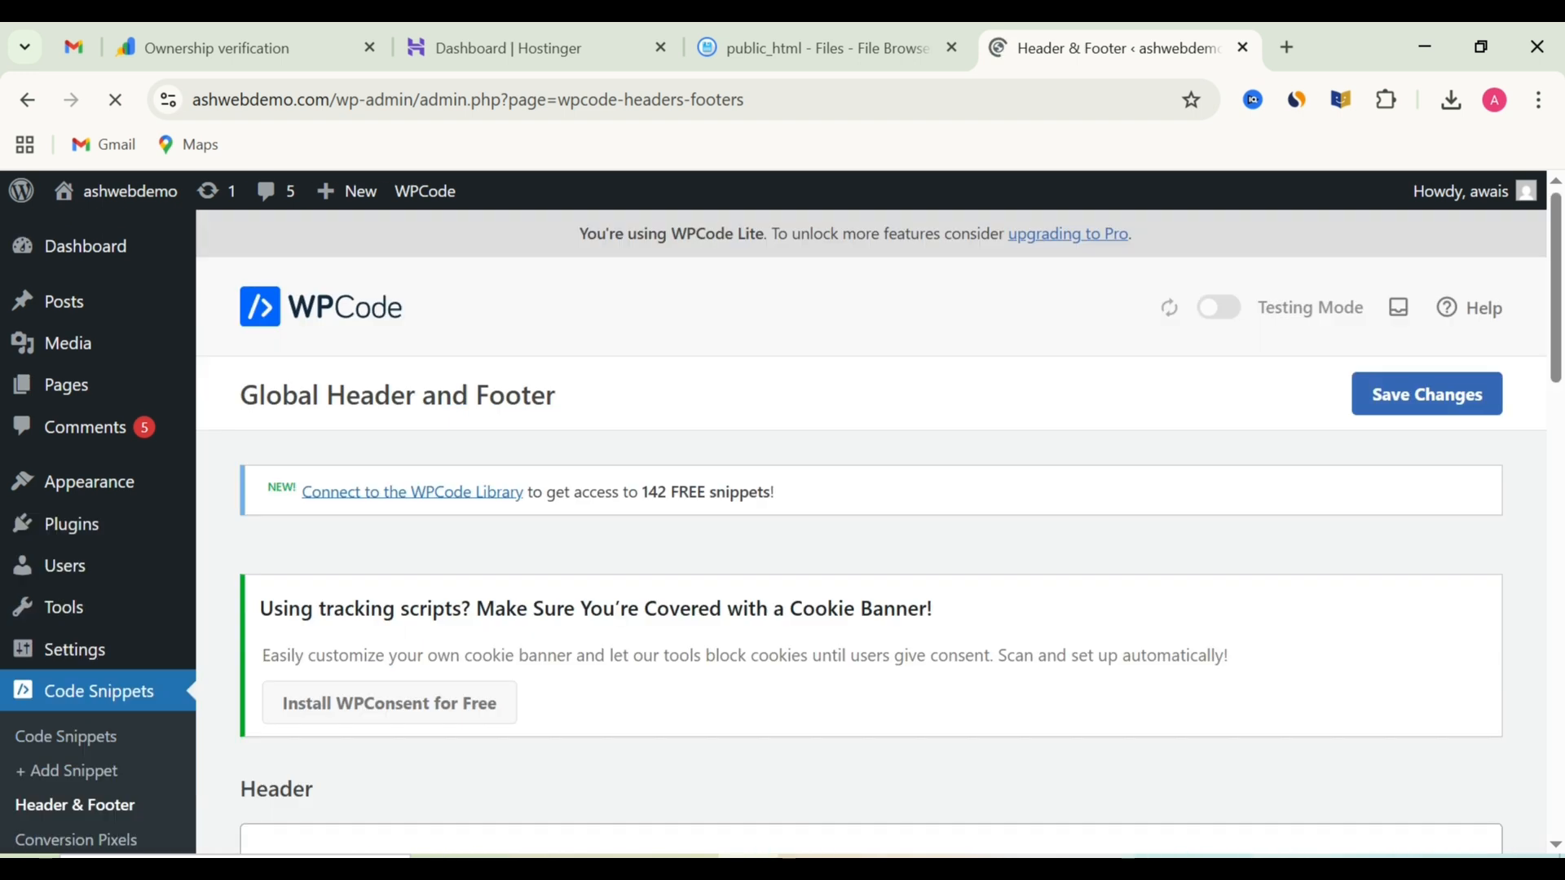
scroll(872, 530, "down", 2)
scroll(872, 530, "down", 2)
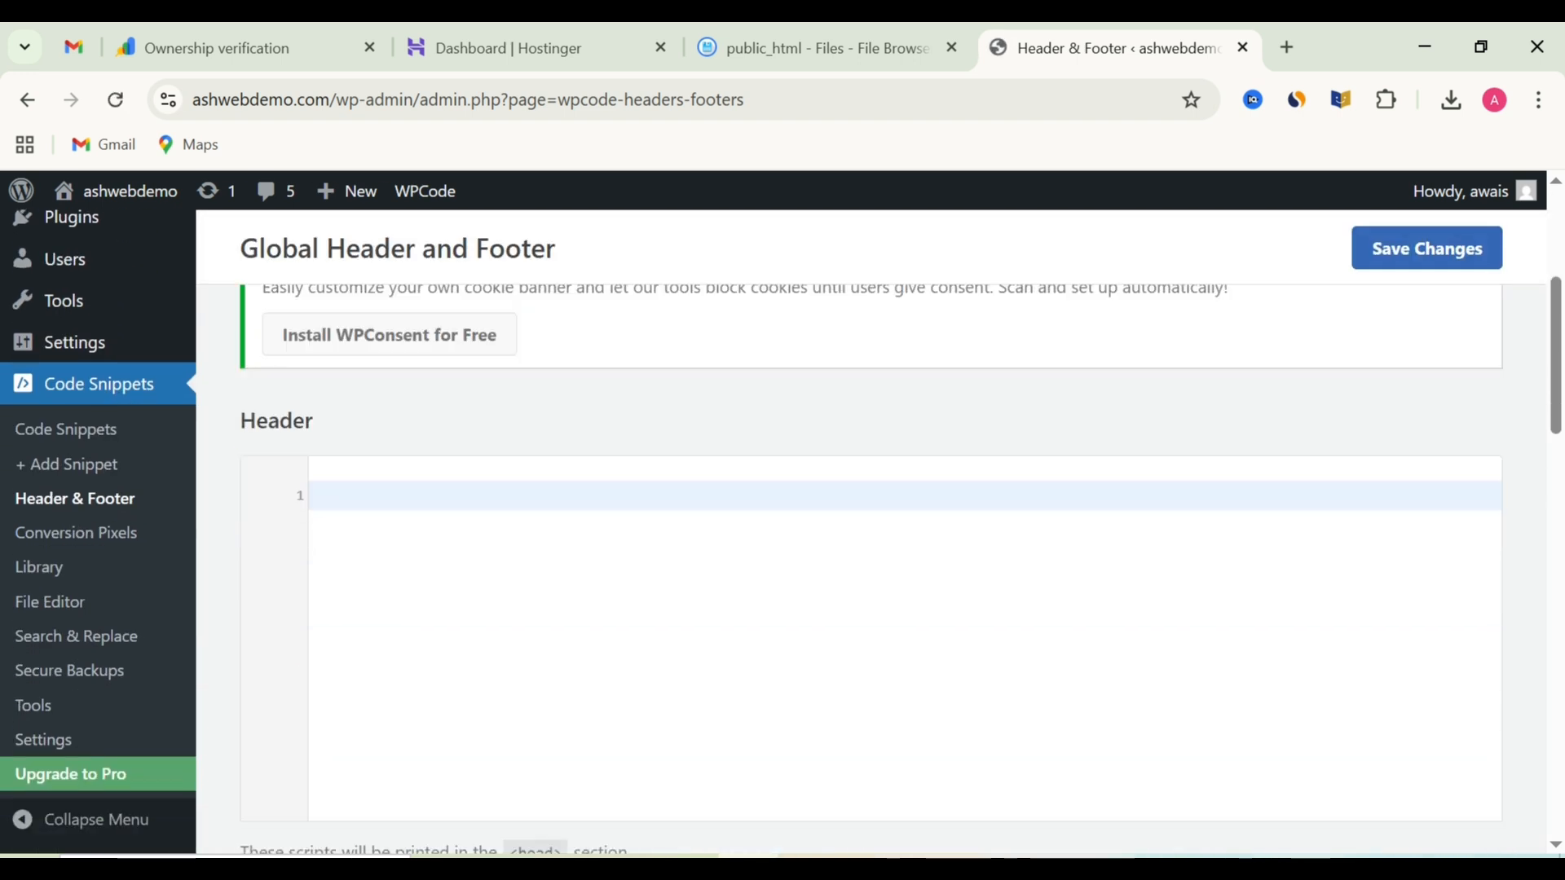
Paste the copied Google site verification meta tag into the Header code box and save the changes.
right_click(412, 497)
left_click(457, 574)
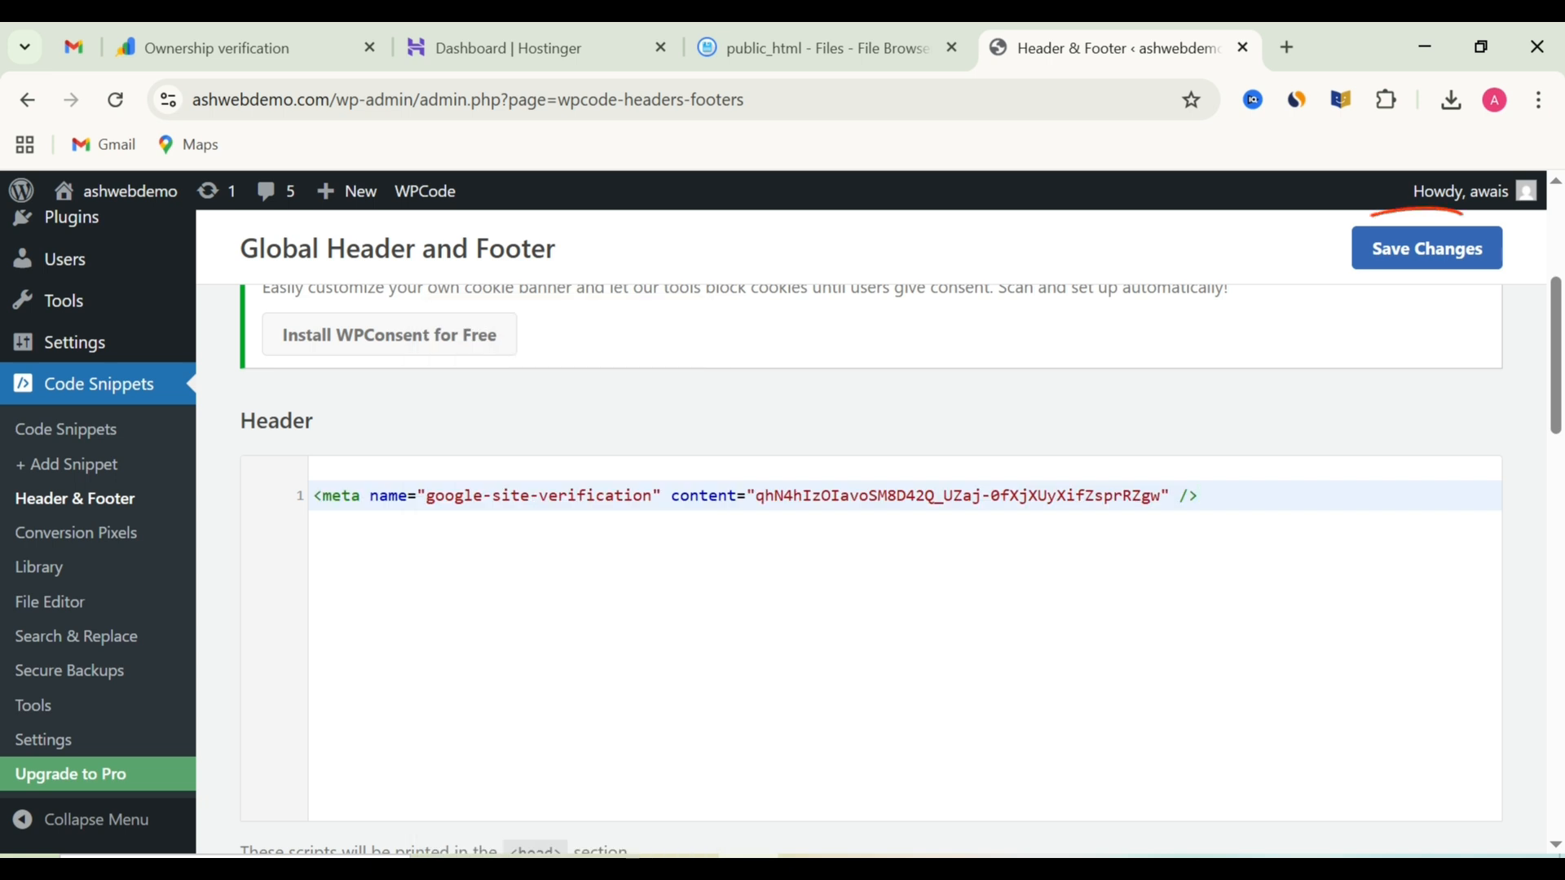
left_click(1426, 248)
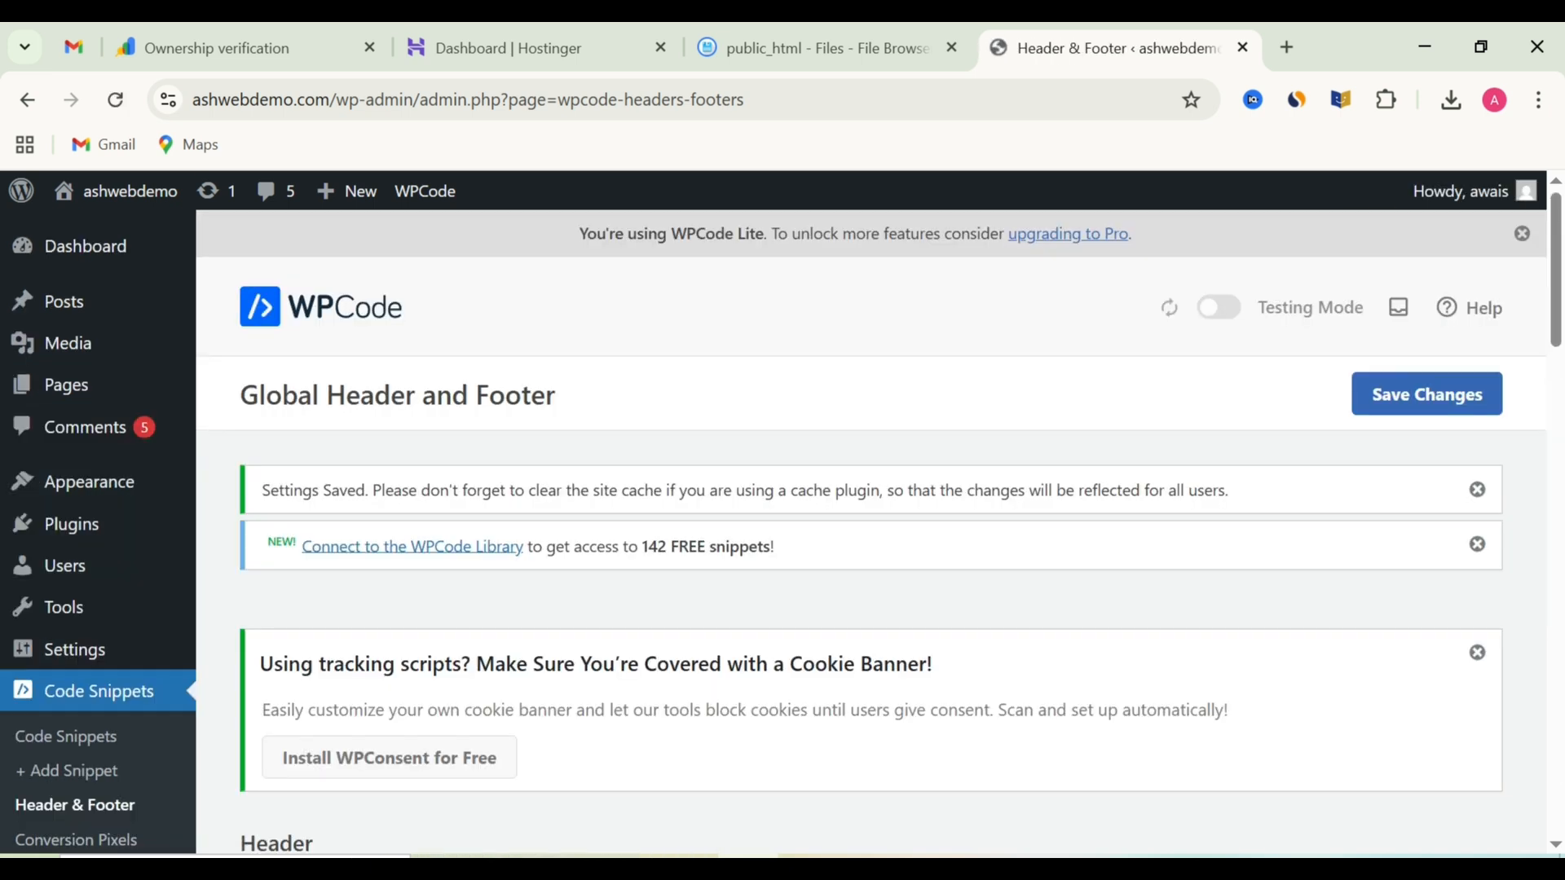
scroll(870, 530, "down", 3)
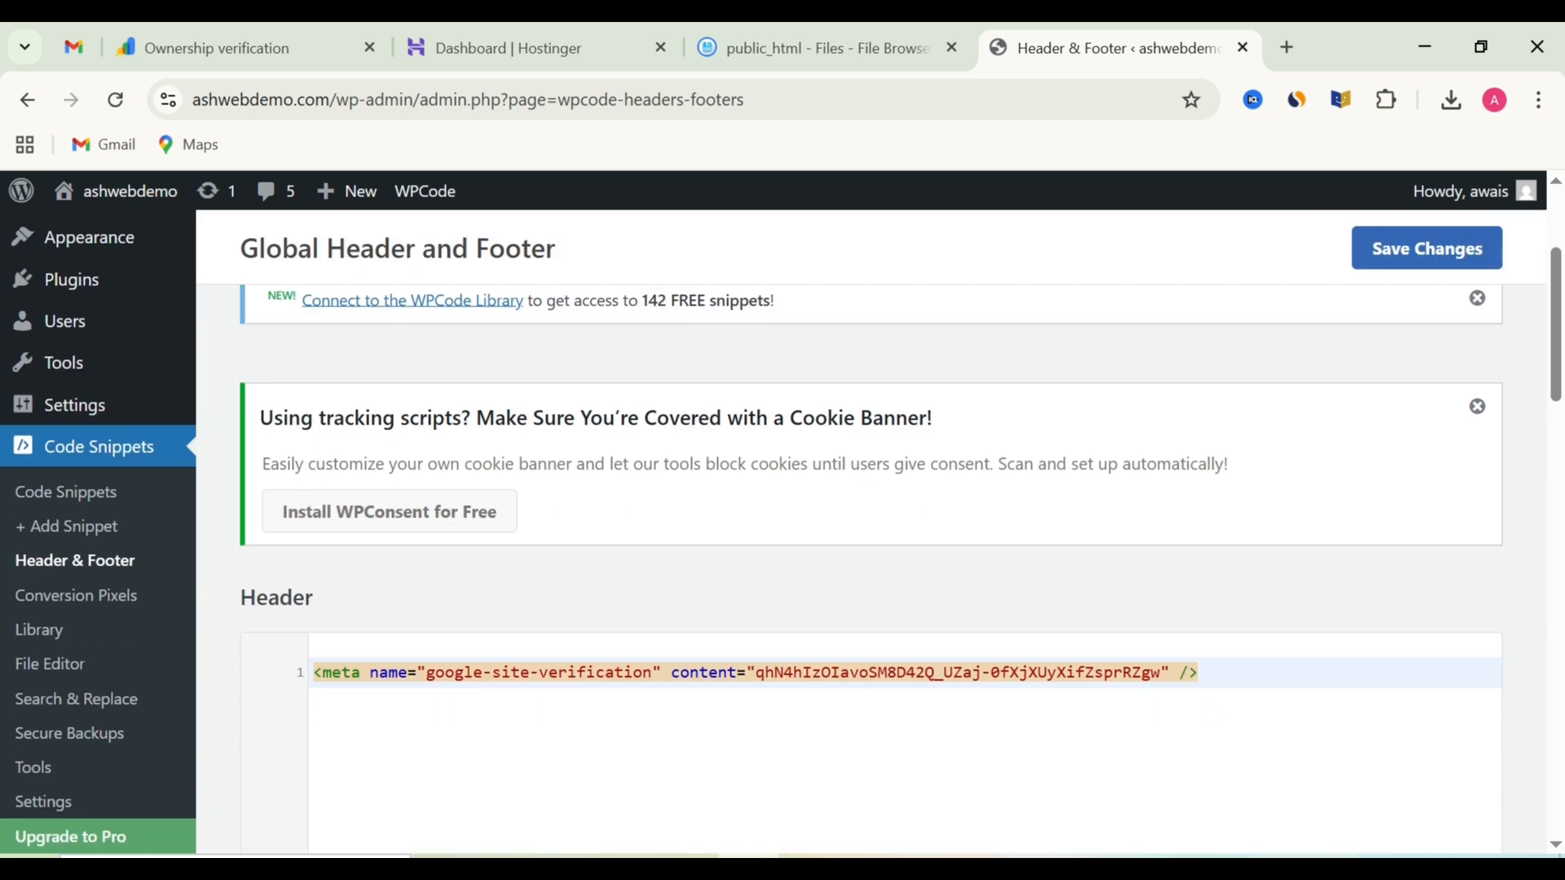
Return to Google Search Console and verify ownership with the HTML tag method.
left_click(217, 48)
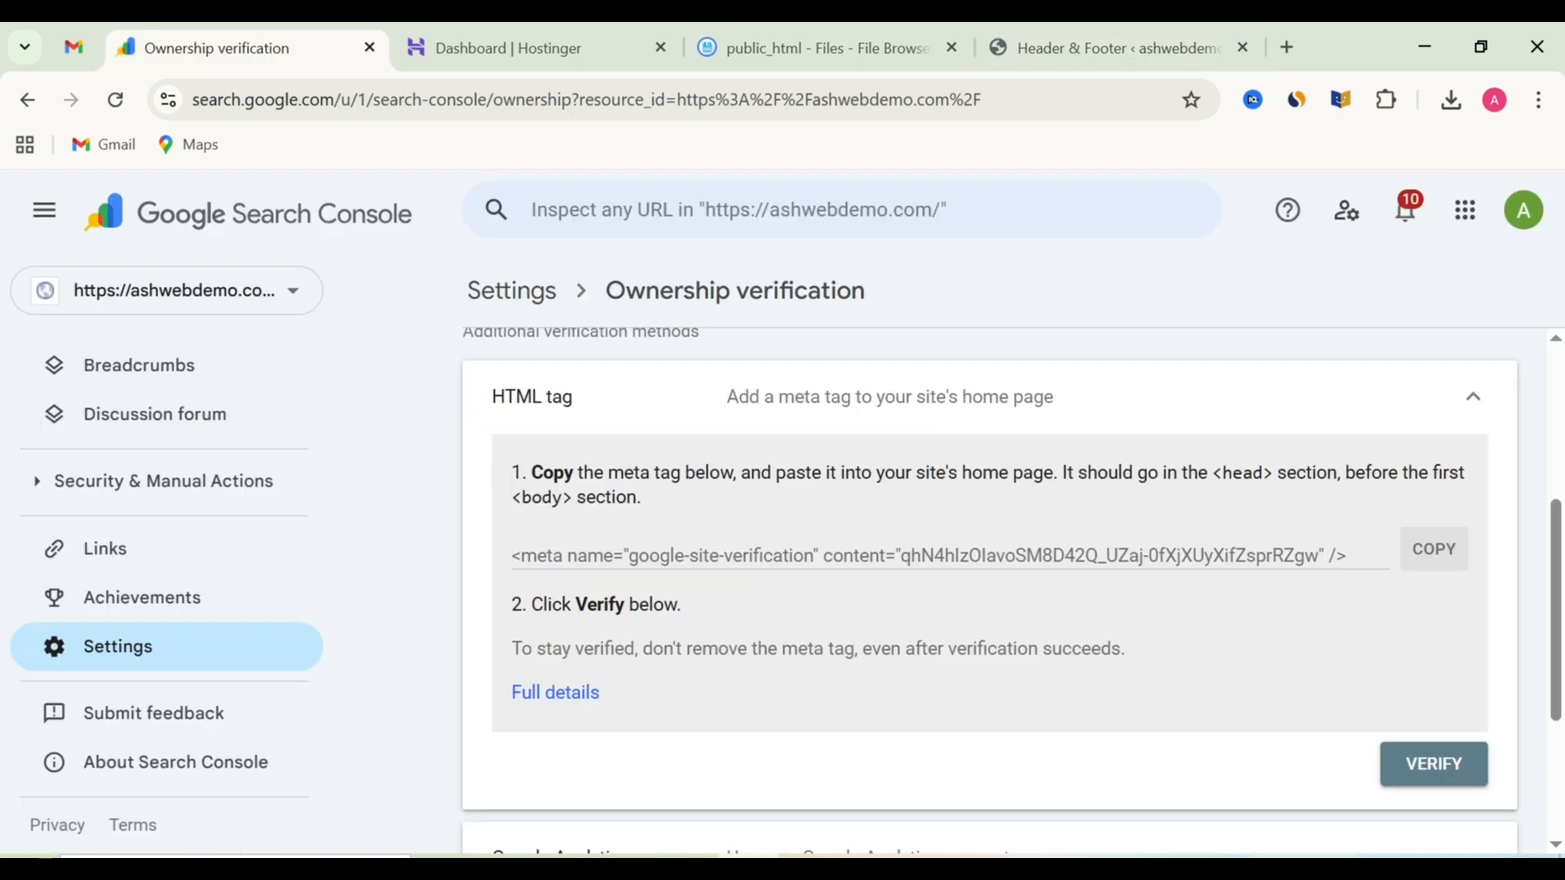
scroll(990, 590, "down", 1)
left_click(1434, 642)
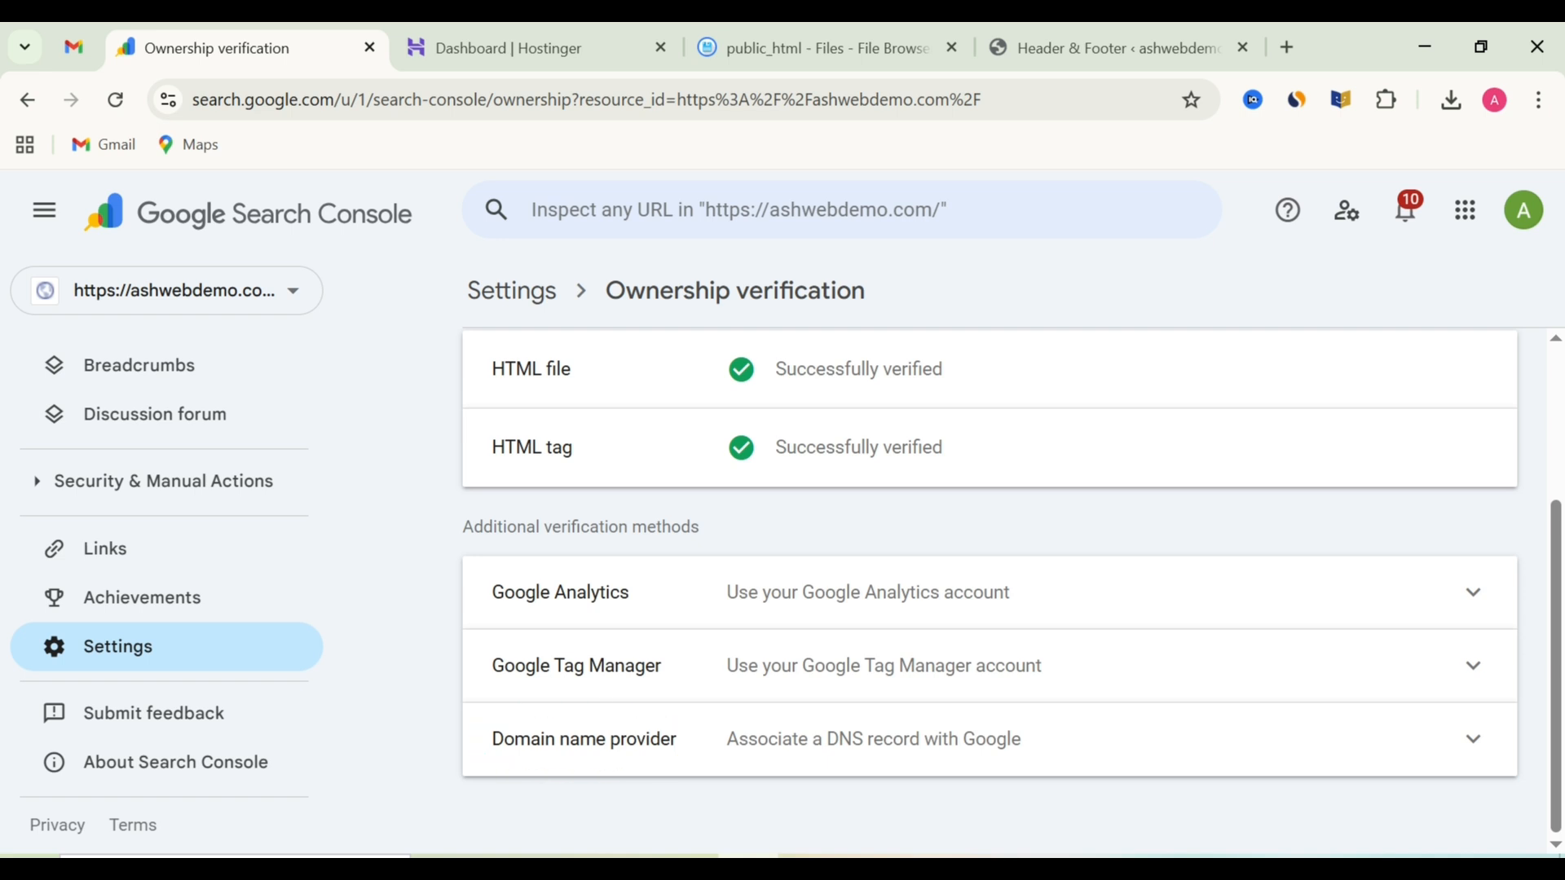
Expand the Domain name provider method under the additional verification methods and show its TXT record instructions.
left_click(1473, 739)
scroll(990, 636, "down", 3)
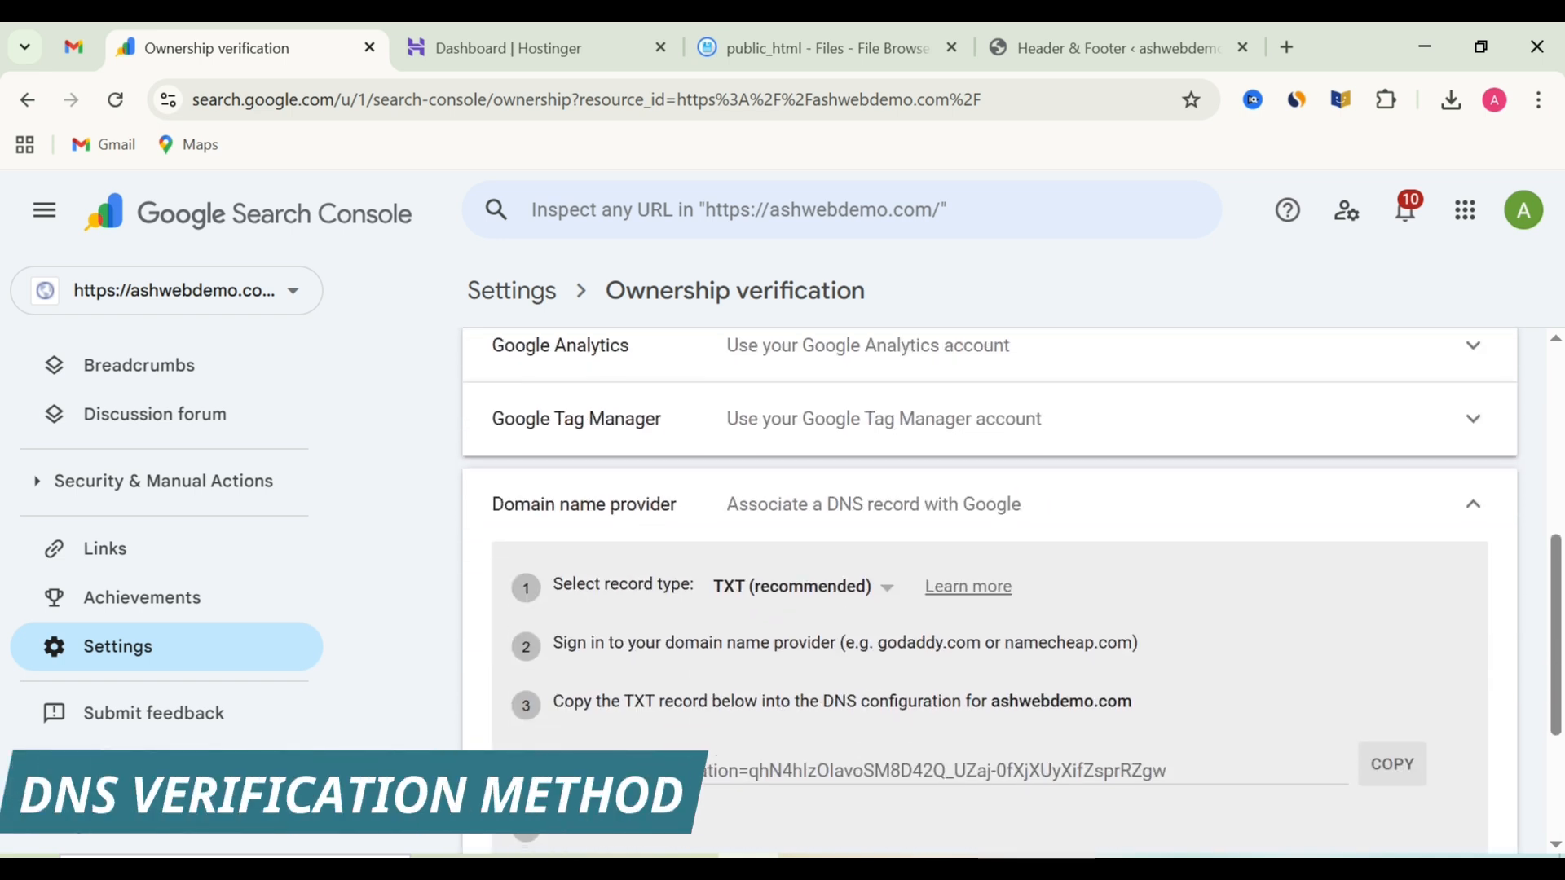
scroll(990, 587, "down", 2)
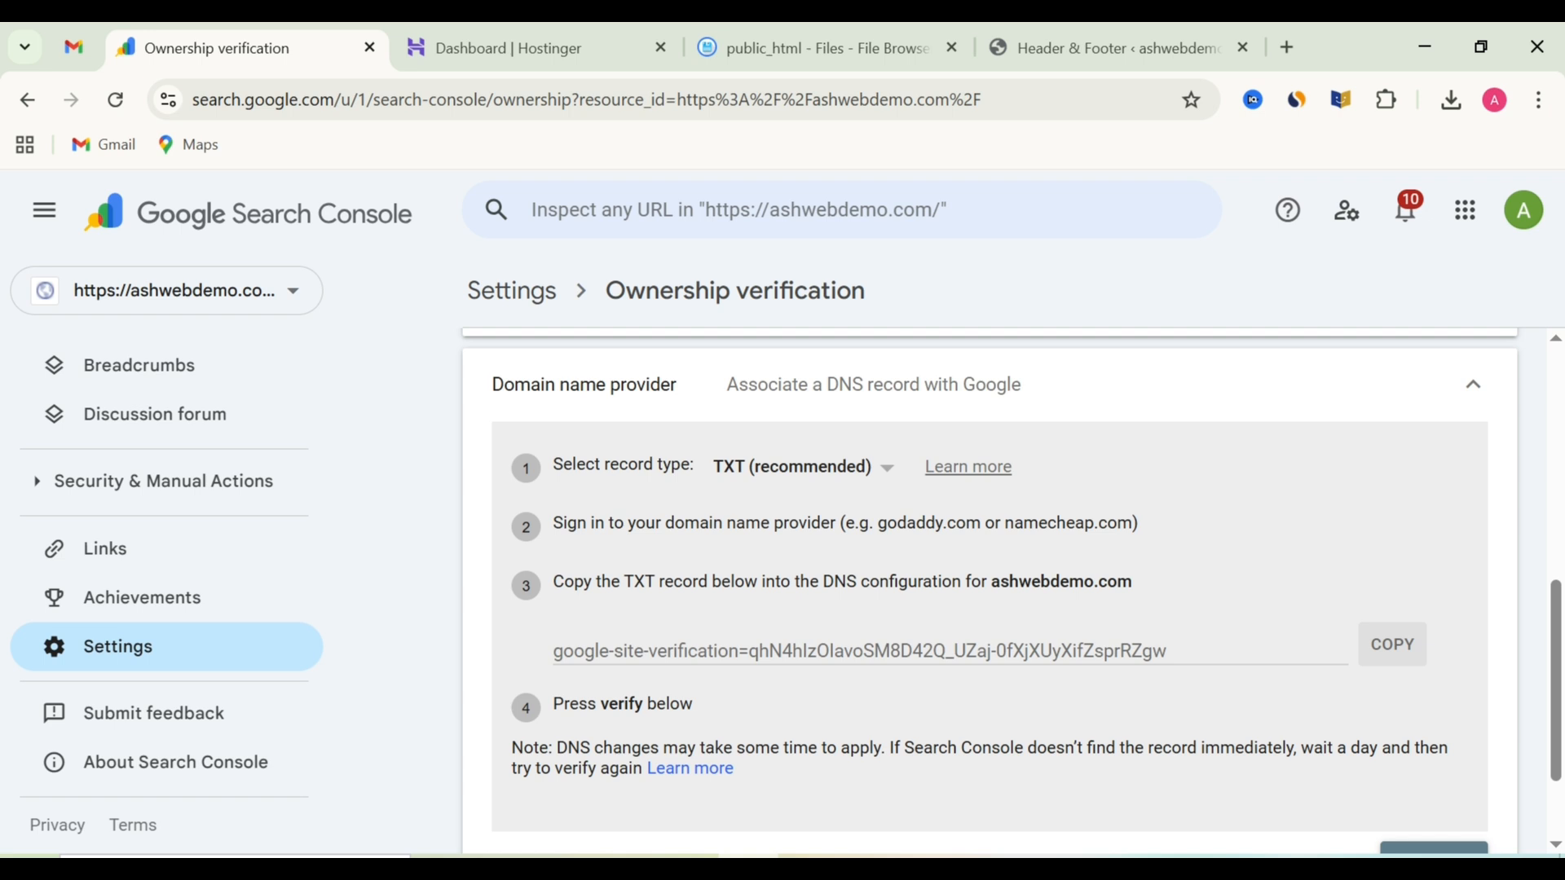
Switch to Hostinger and open the DNS / Nameservers page of ashwebdemo.com from the domain portfolio.
left_click(509, 48)
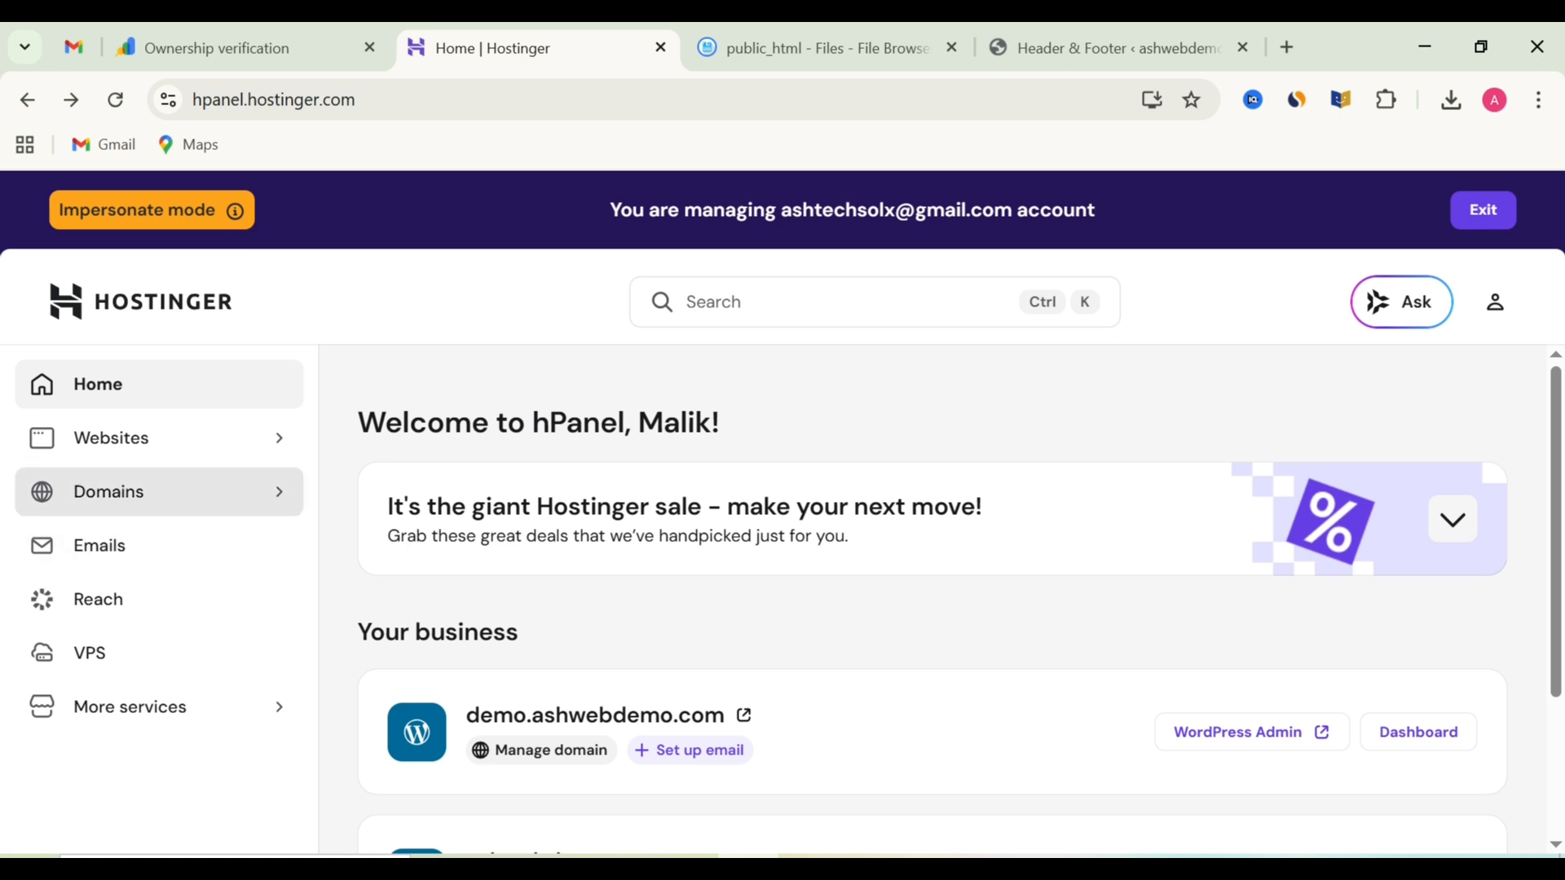
left_click(108, 492)
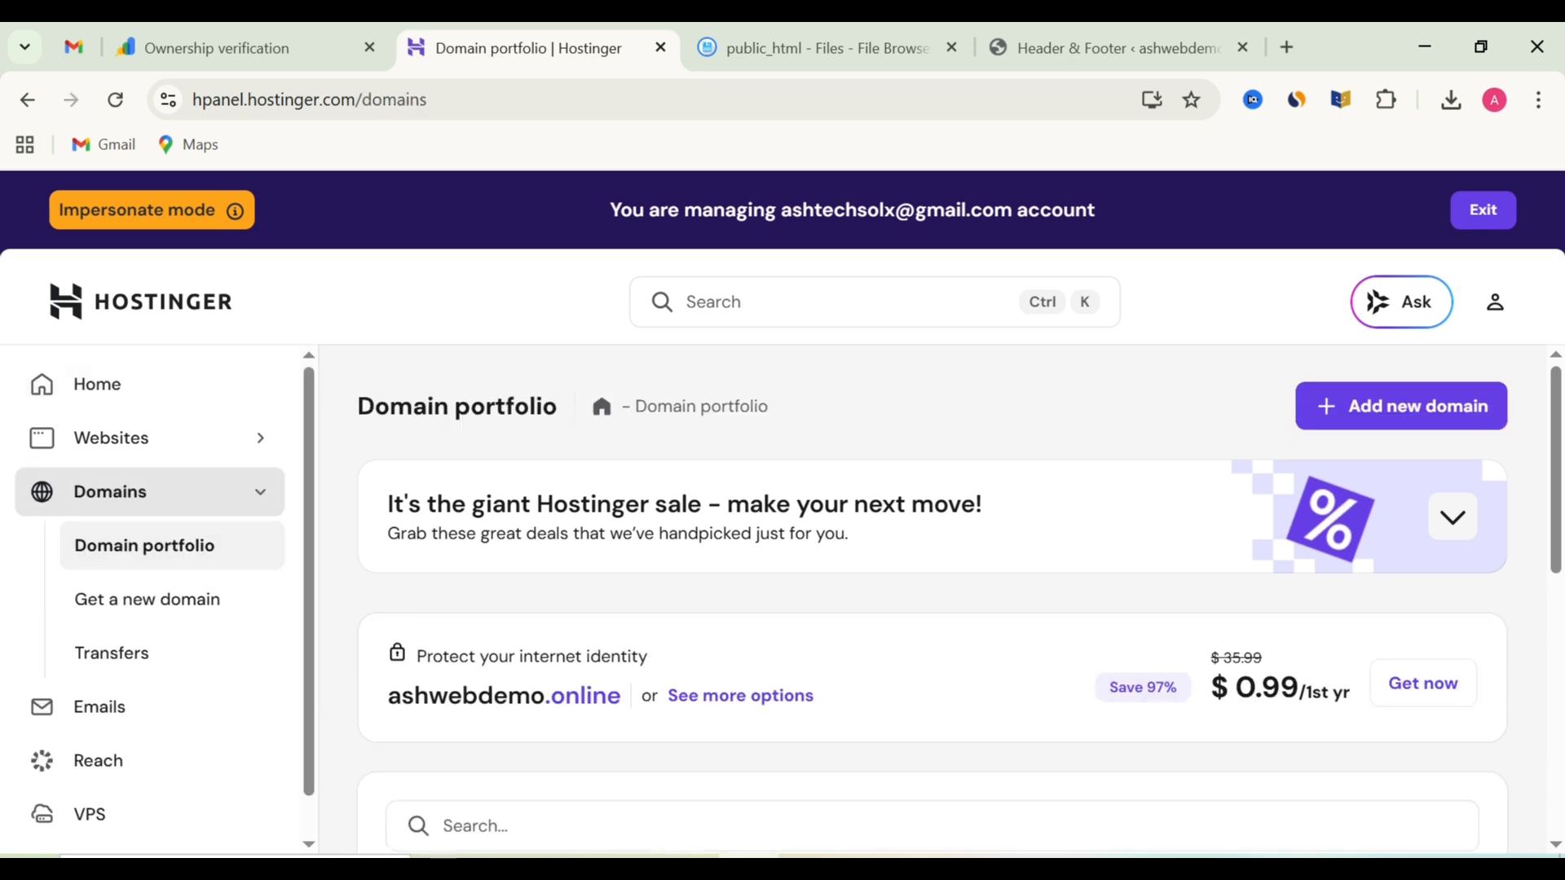
scroll(961, 600, "down", 7)
scroll(933, 600, "up", 1)
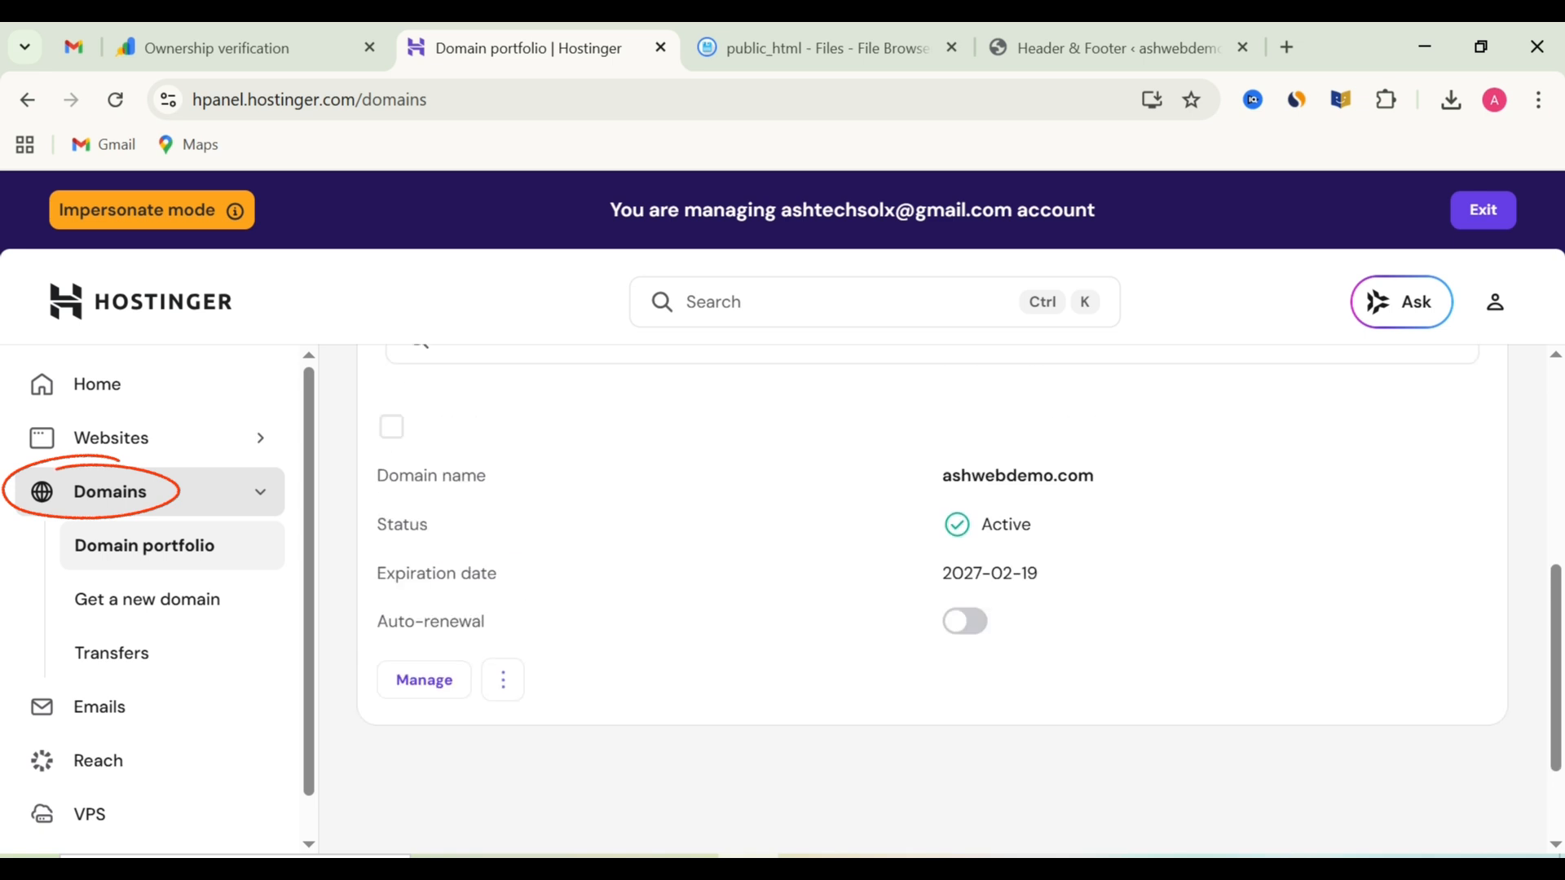
left_click(424, 680)
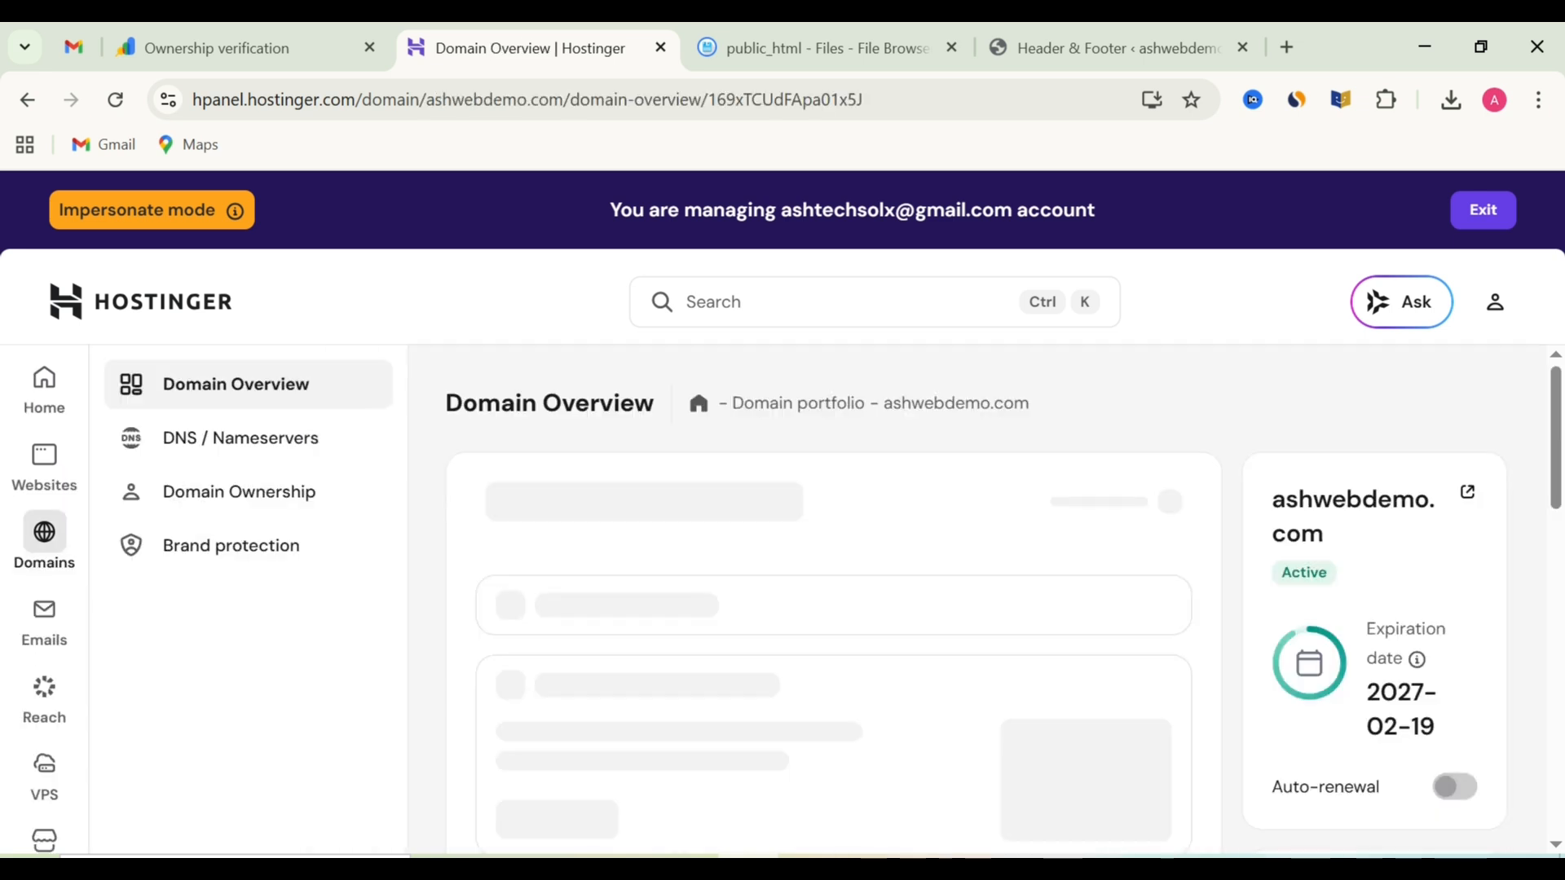
scroll(1005, 602, "down", 15)
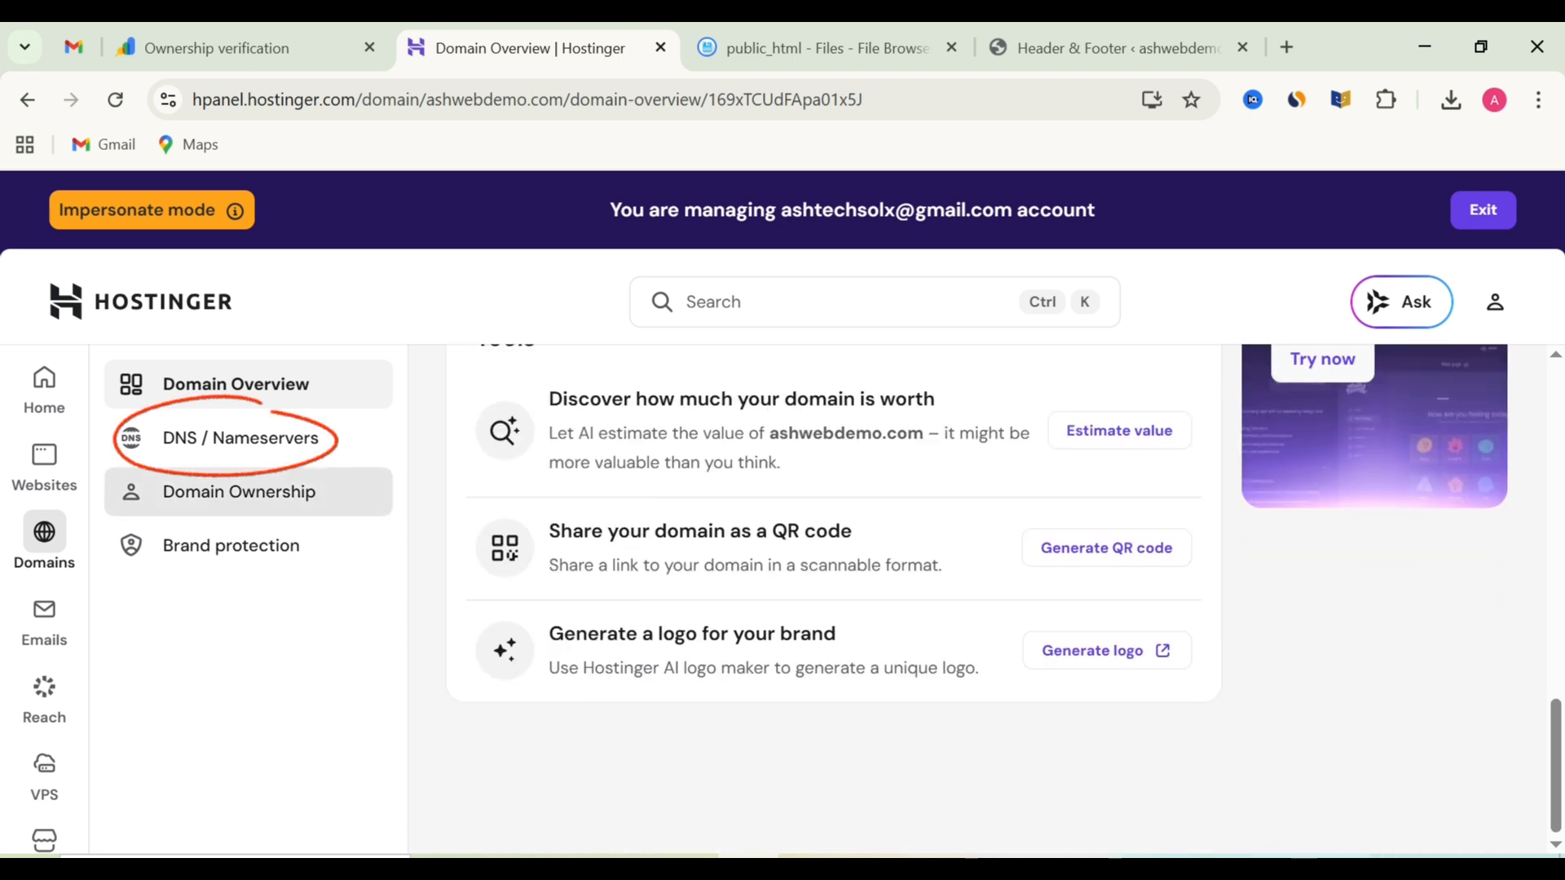
left_click(240, 438)
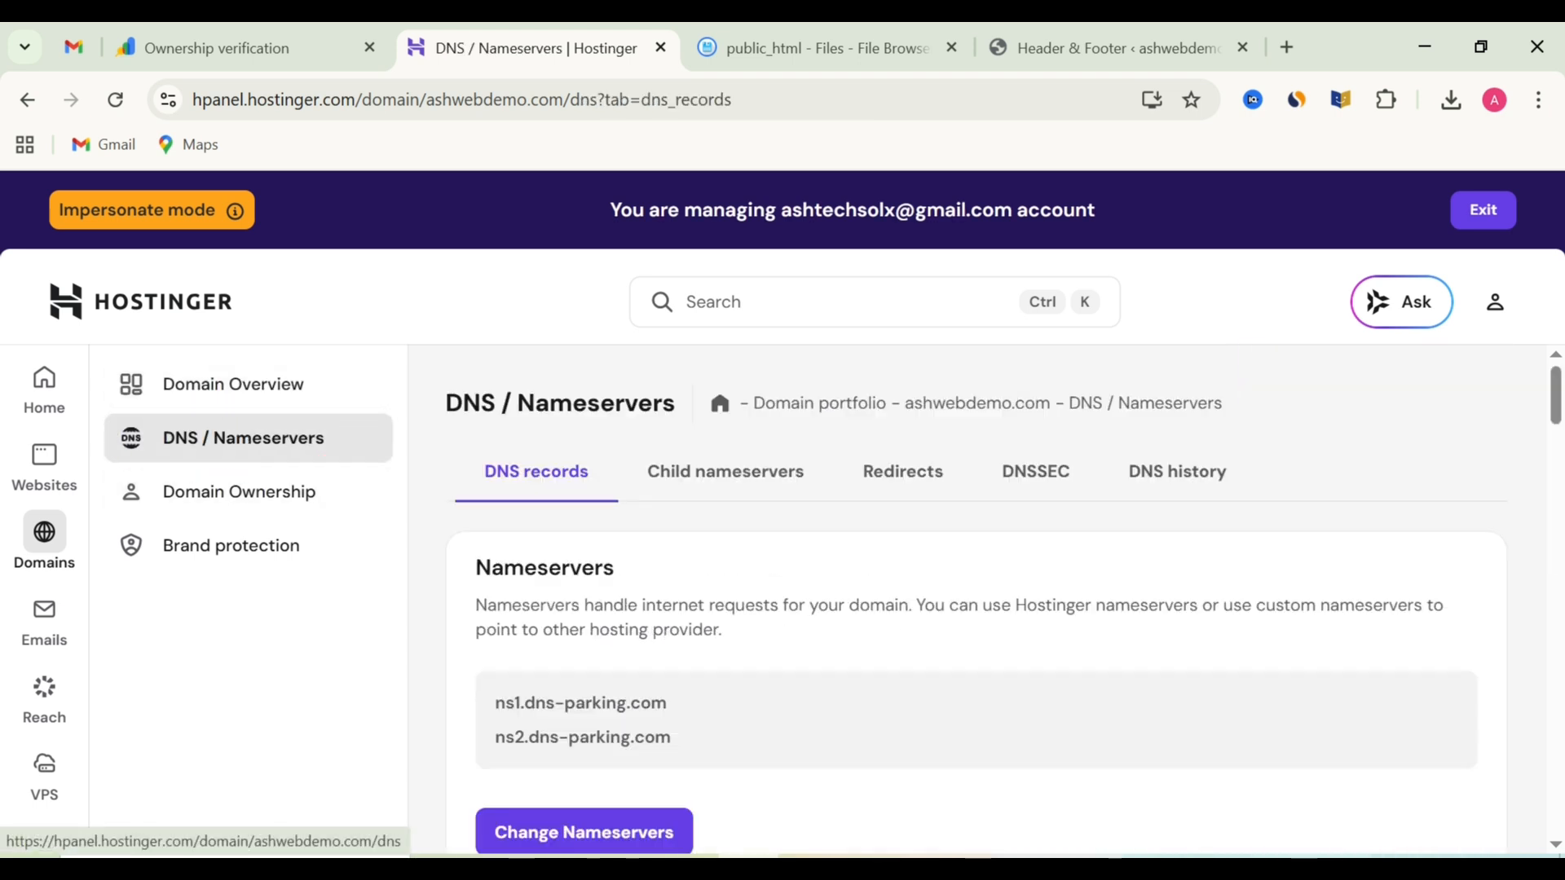
Set the type of the new DNS record to TXT.
scroll(976, 603, "down", 3)
scroll(1005, 601, "down", 2)
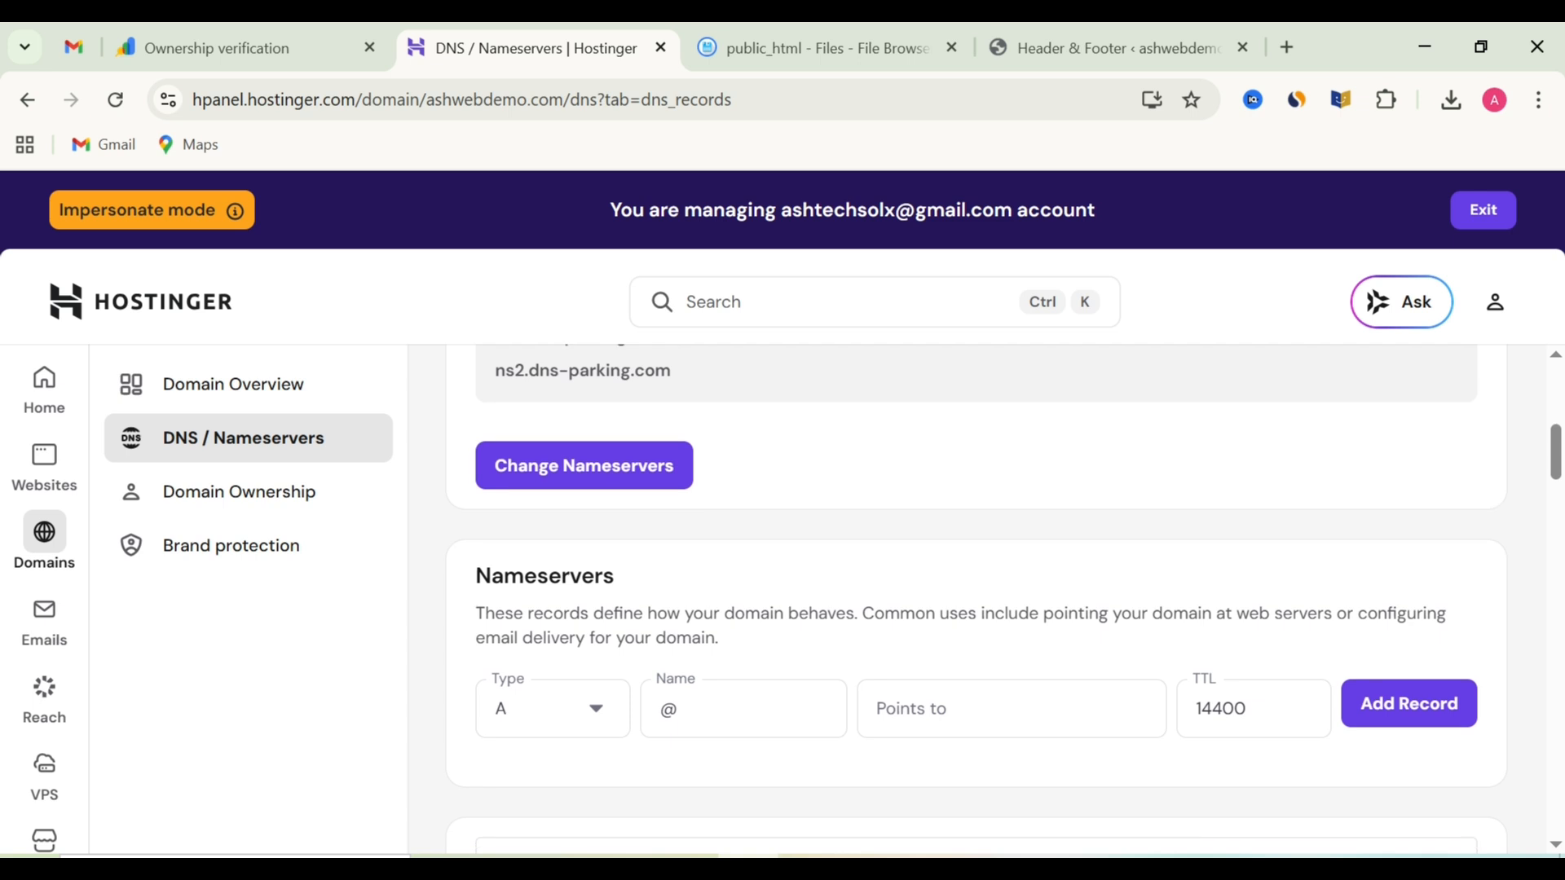
left_click(553, 708)
scroll(553, 708, "down", 2)
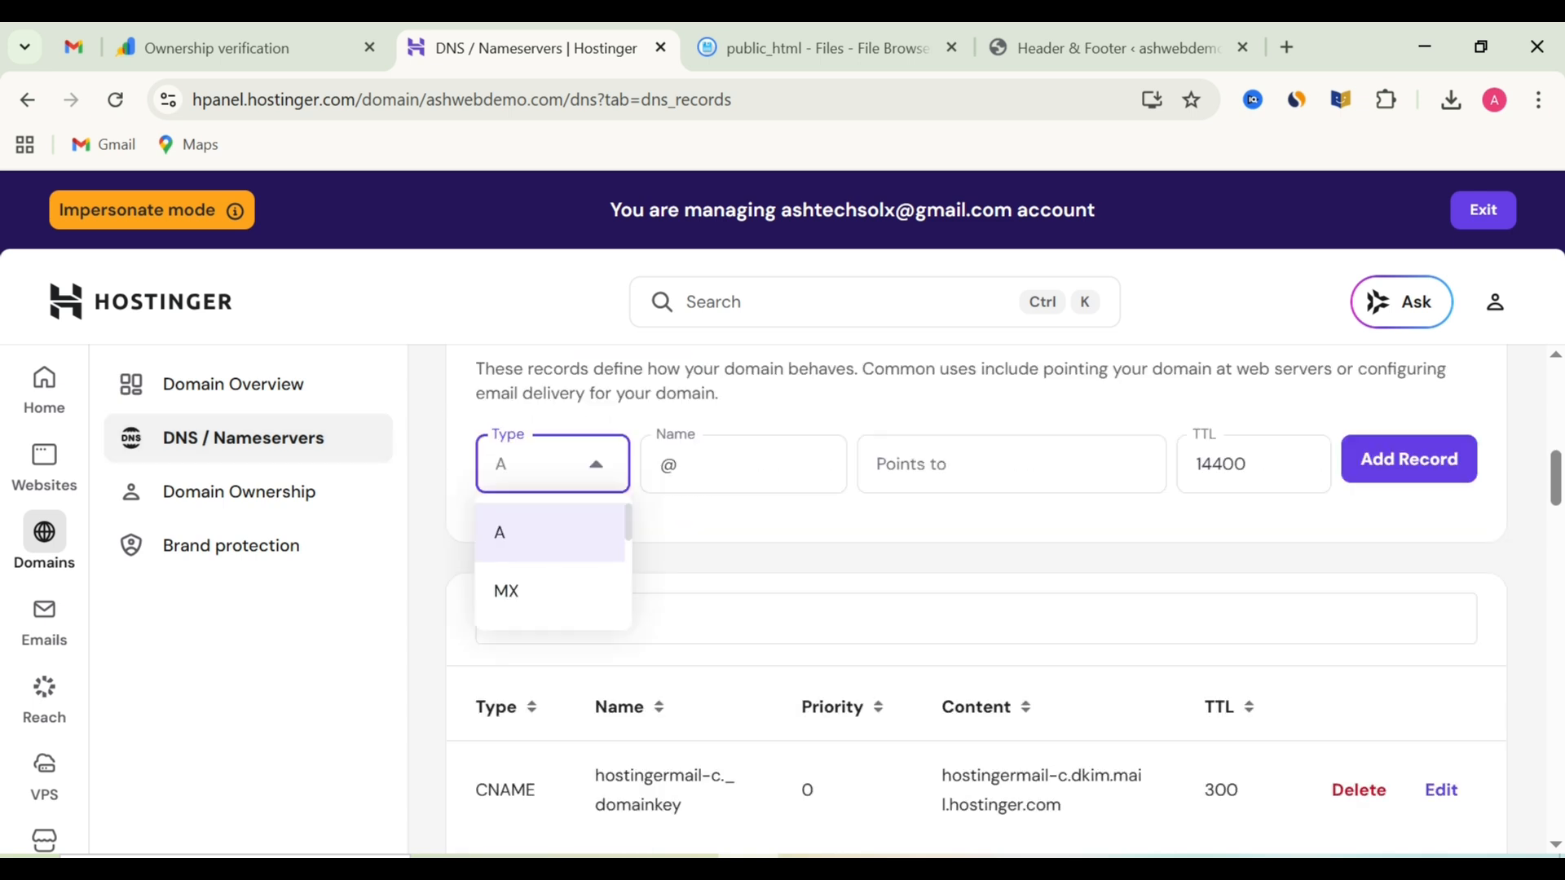
scroll(553, 562, "down", 3)
scroll(553, 571, "up", 1)
scroll(553, 570, "down", 1)
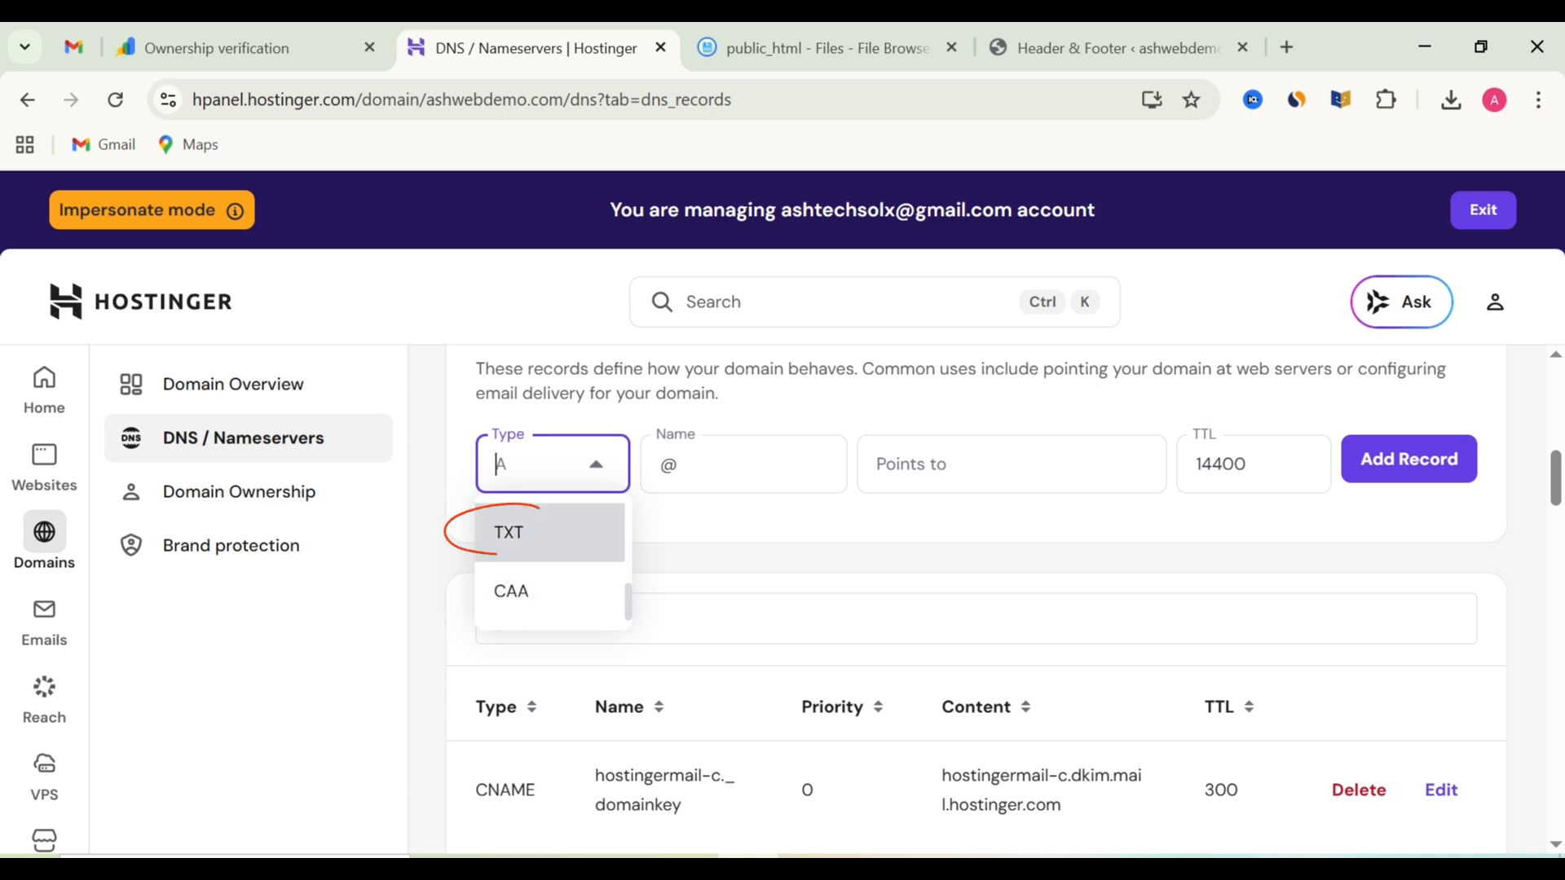
left_click(538, 533)
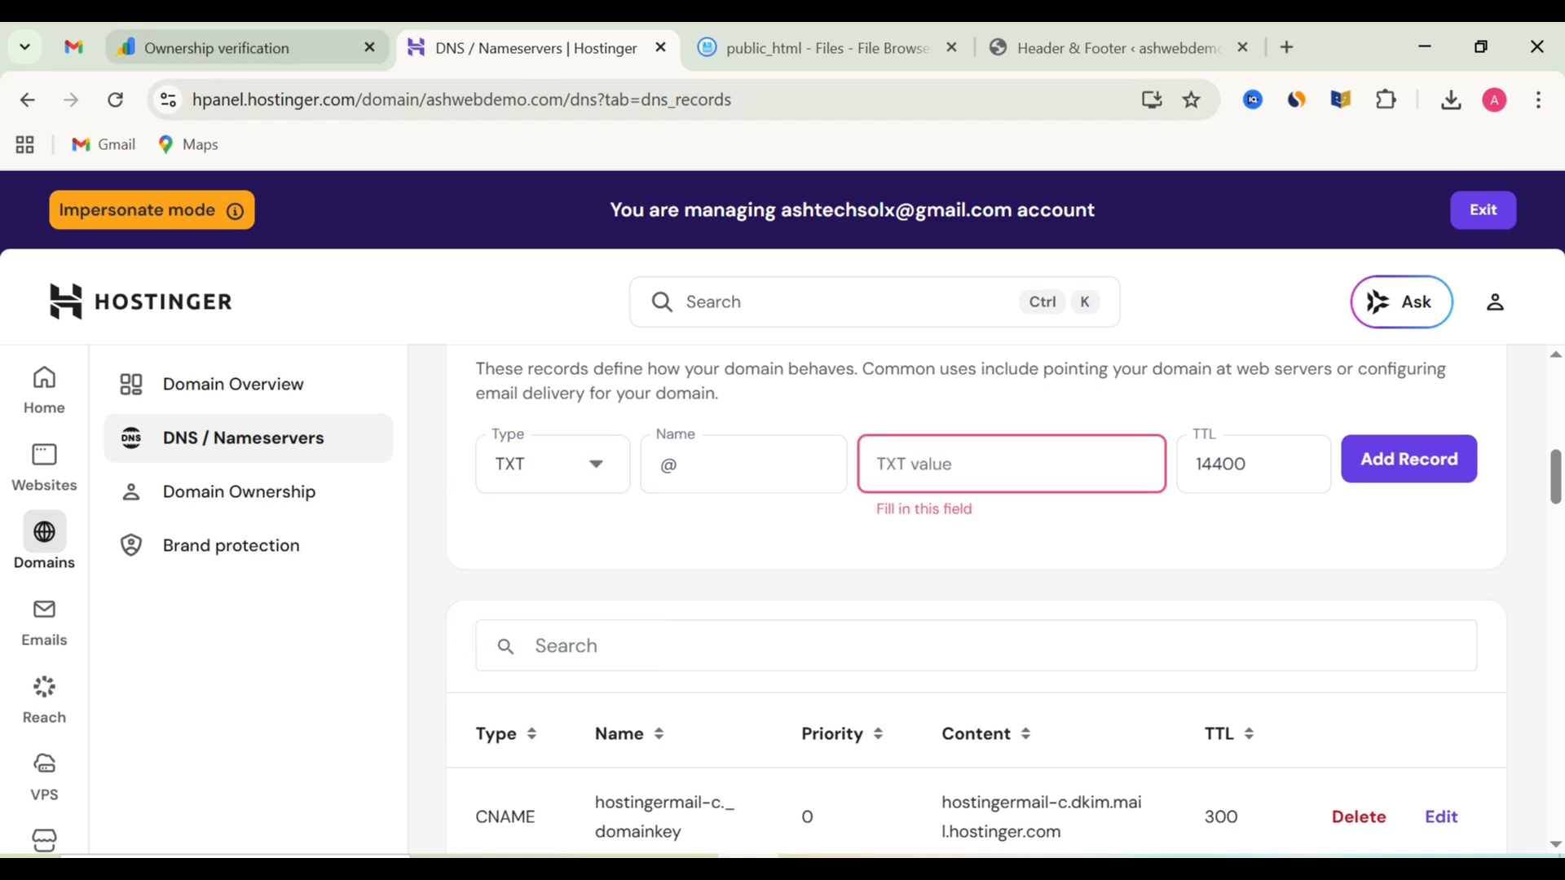
Copy the TXT verification record from Google Search Console and add it in Hostinger as the value of the new TXT record.
left_click(245, 48)
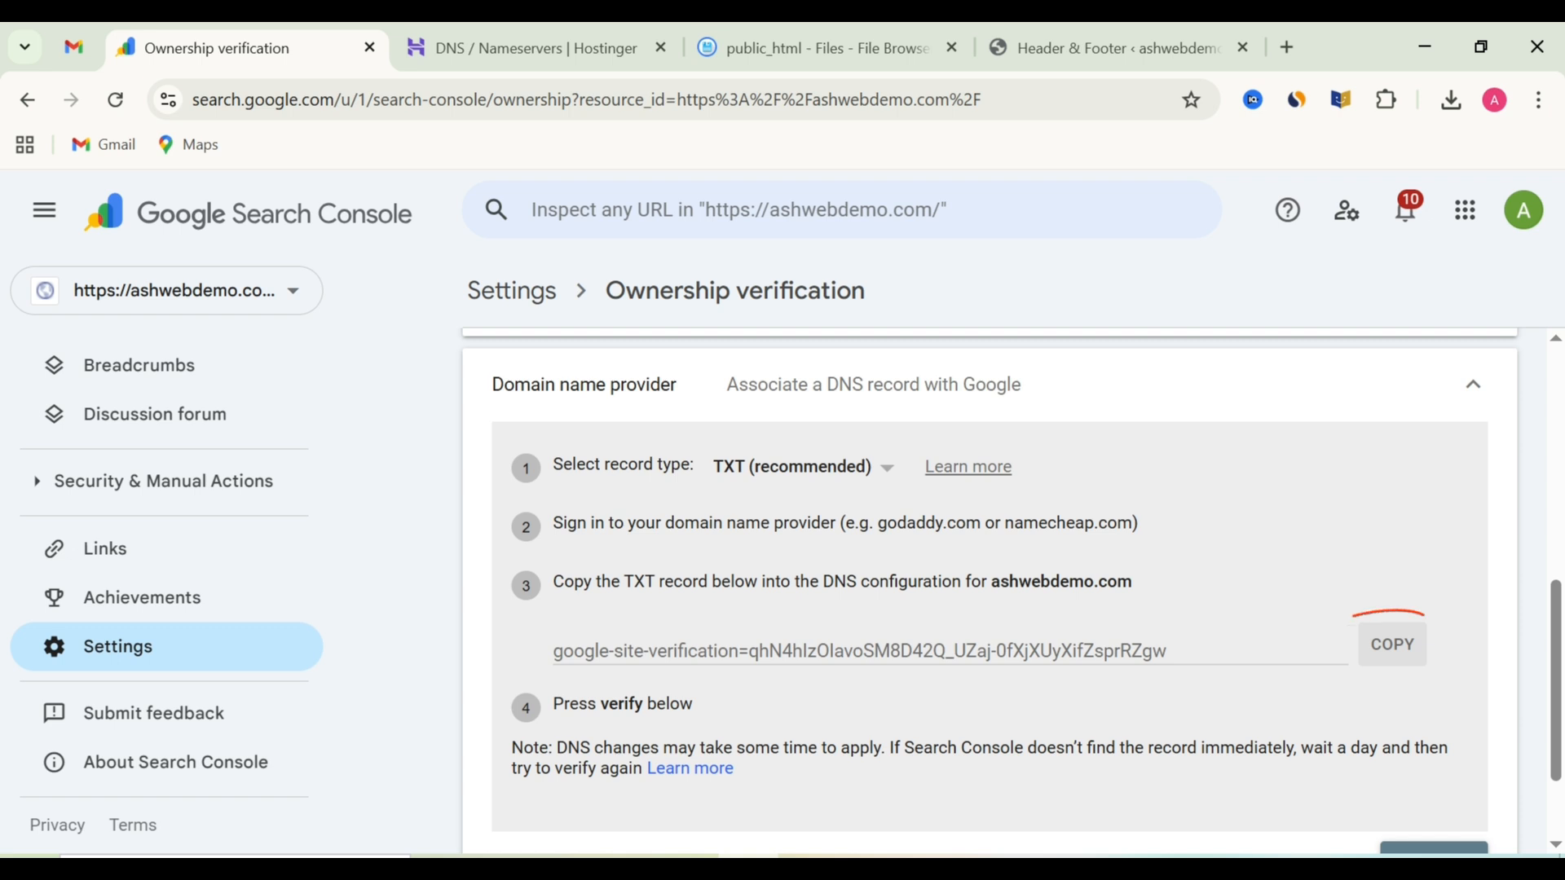
left_click(1392, 644)
left_click(522, 48)
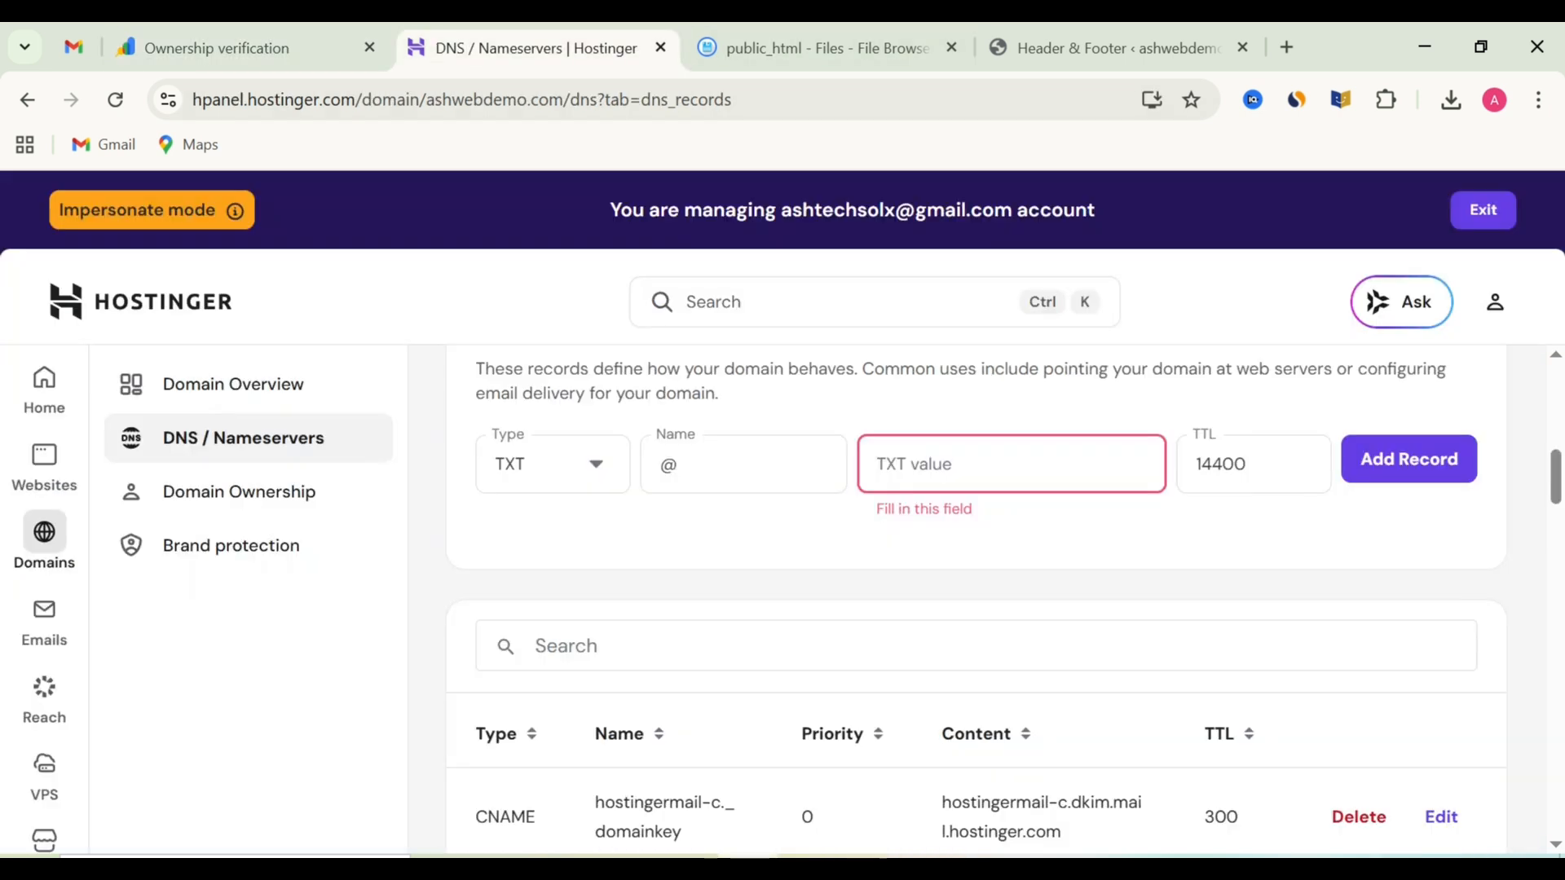
right_click(926, 464)
left_click(965, 573)
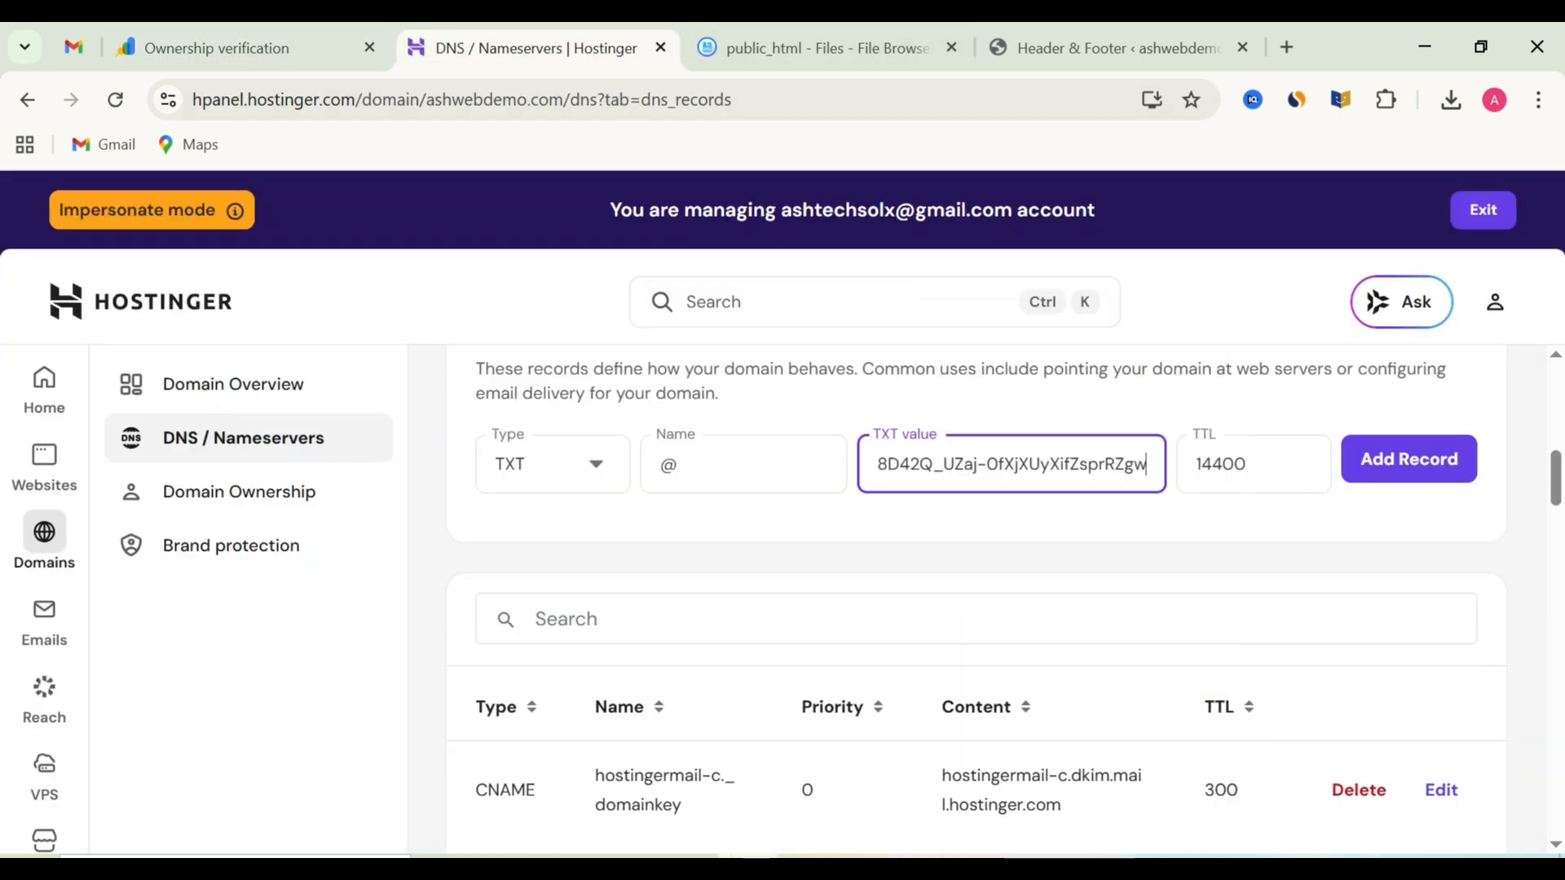
left_click(1408, 459)
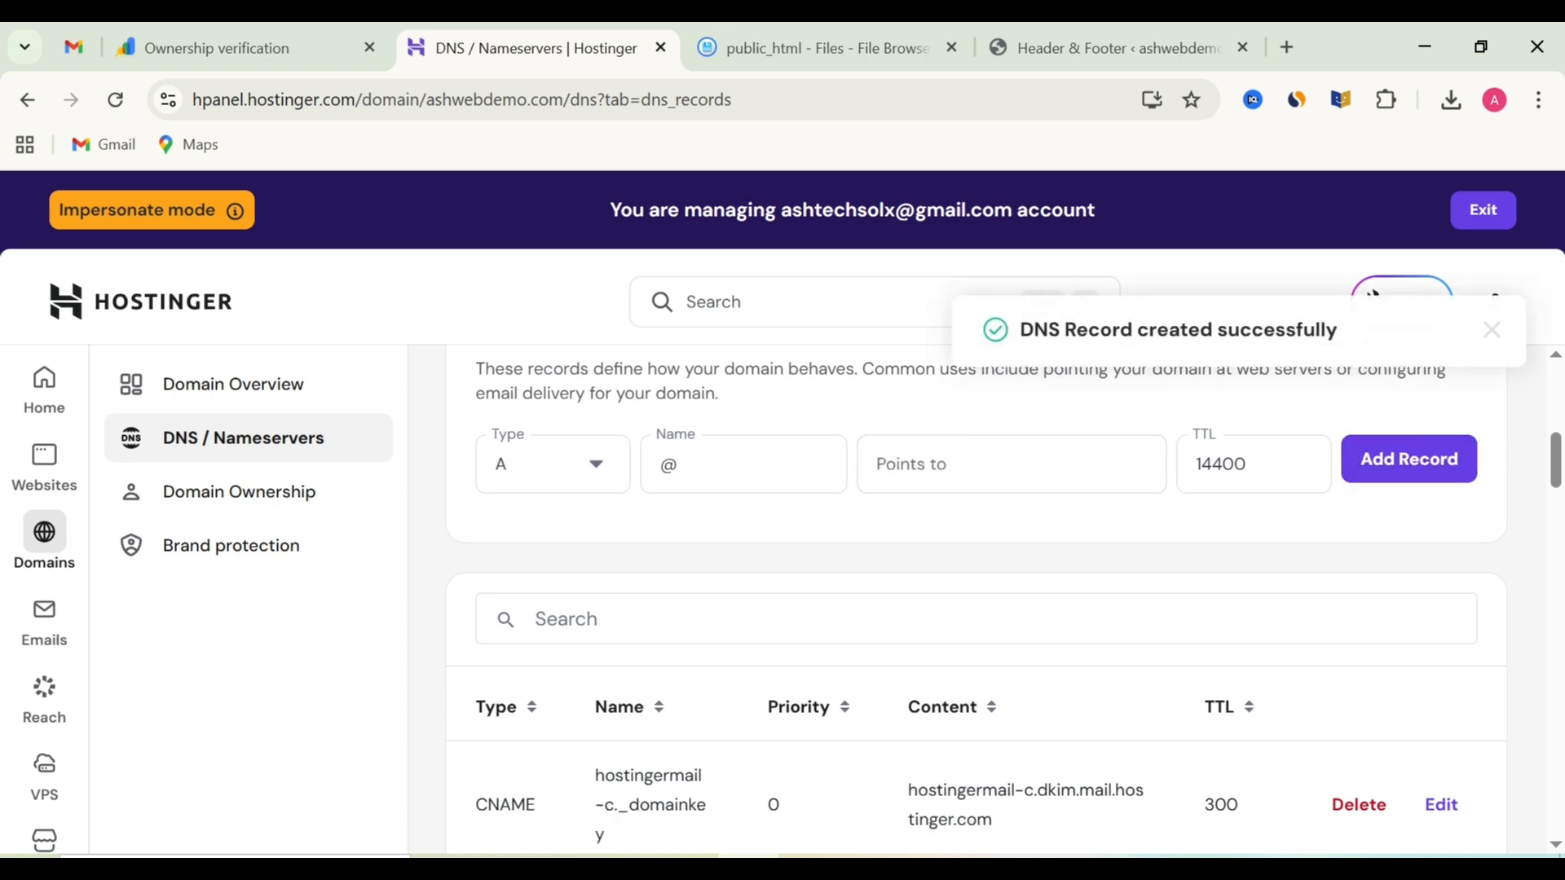
Return to Google Search Console, verify ownership with the Domain name provider method and review the verification methods used.
left_click(217, 48)
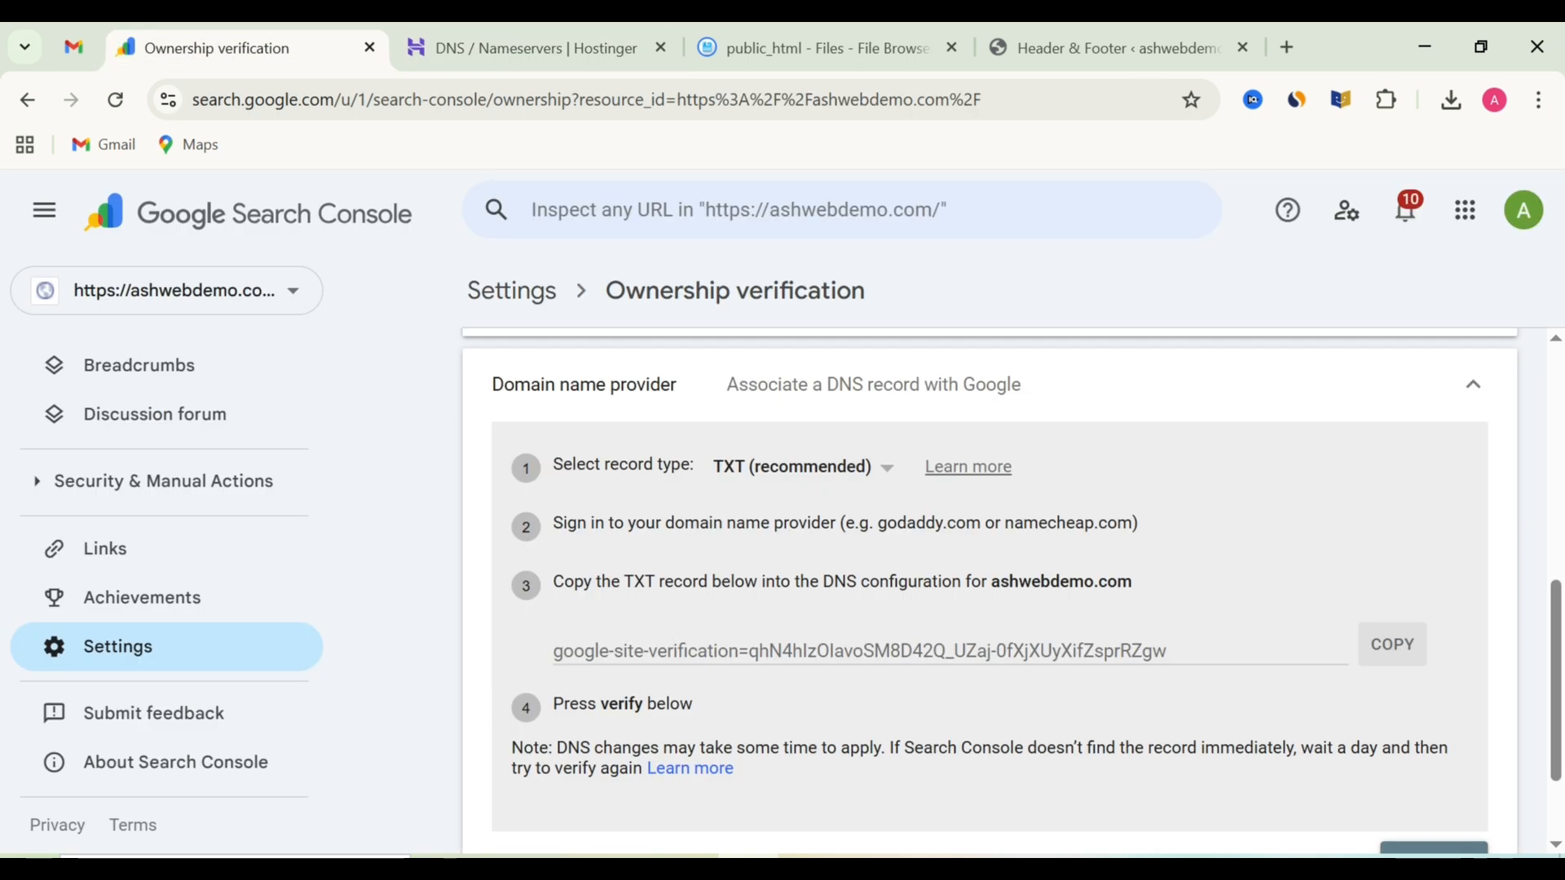
scroll(1011, 590, "down", 2)
left_click(1434, 741)
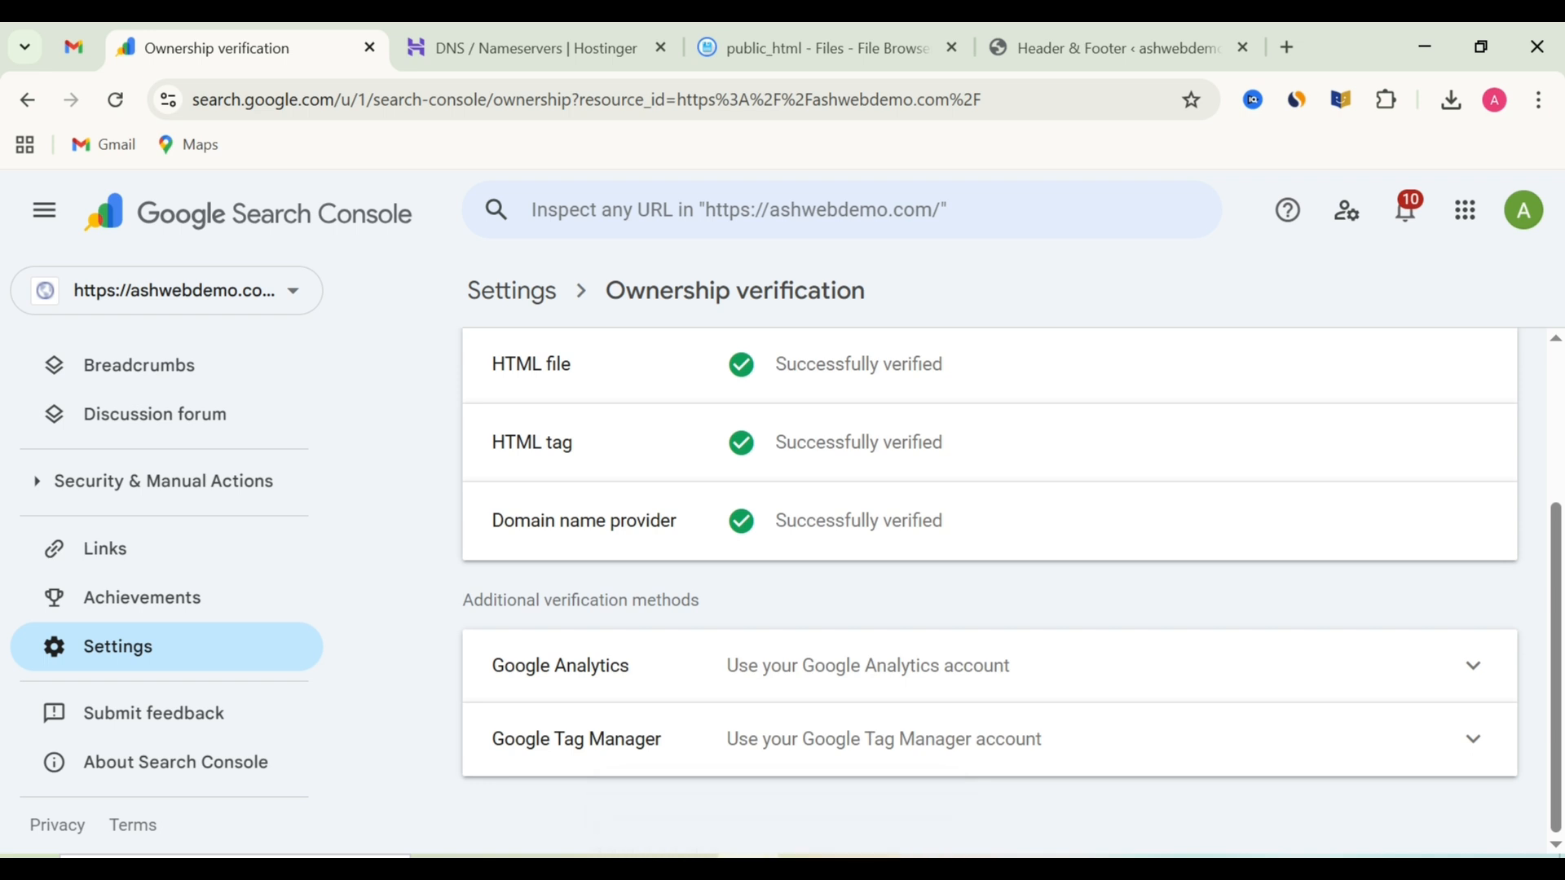
scroll(990, 595, "up", 2)
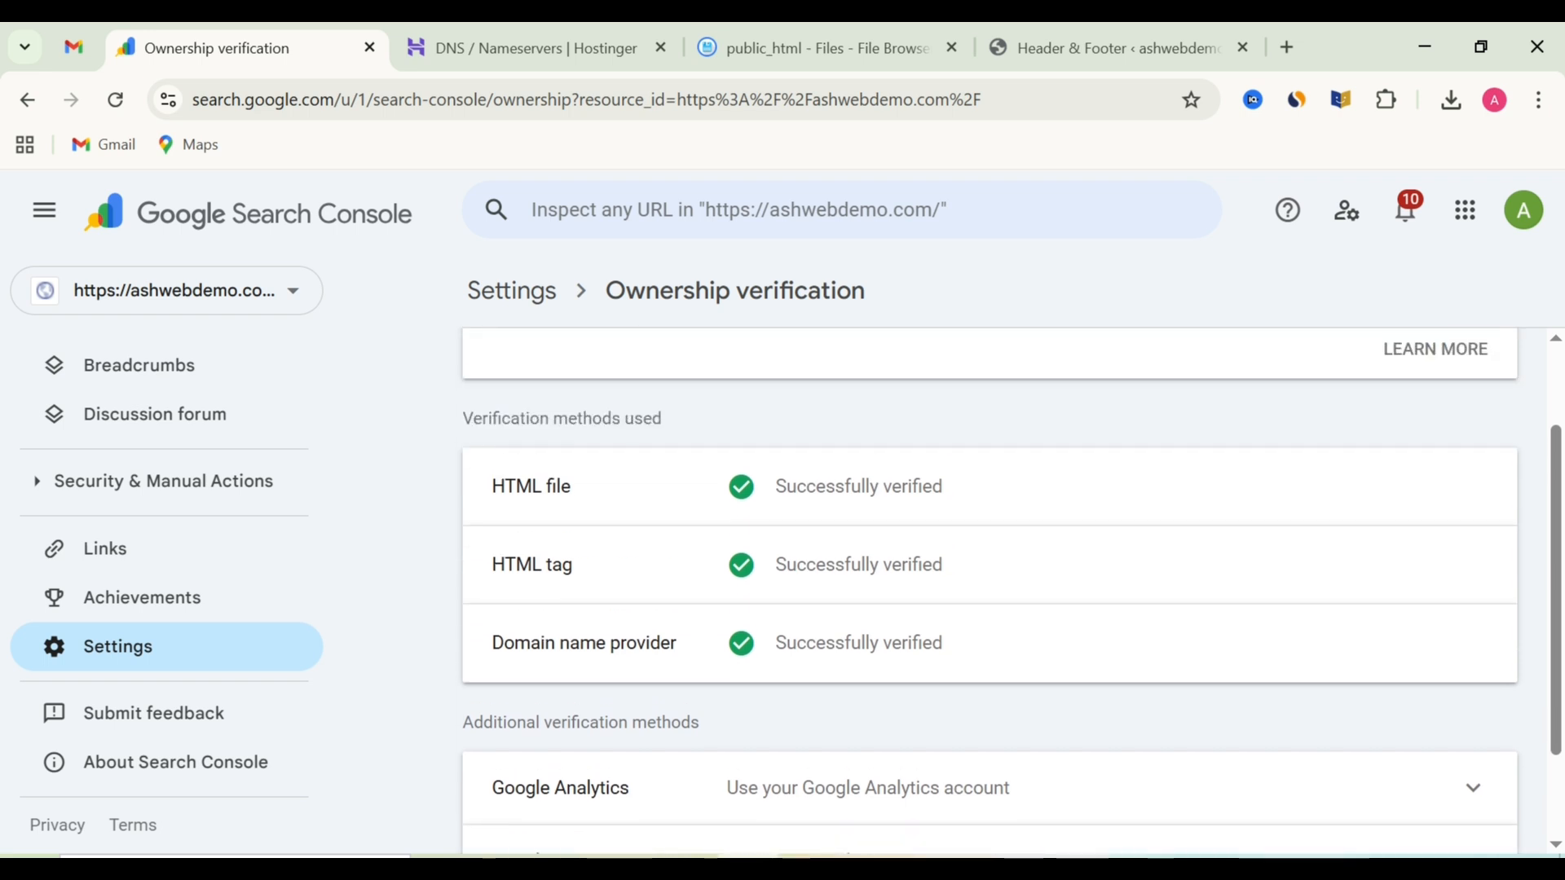
left_click_drag(491, 486, 944, 643)
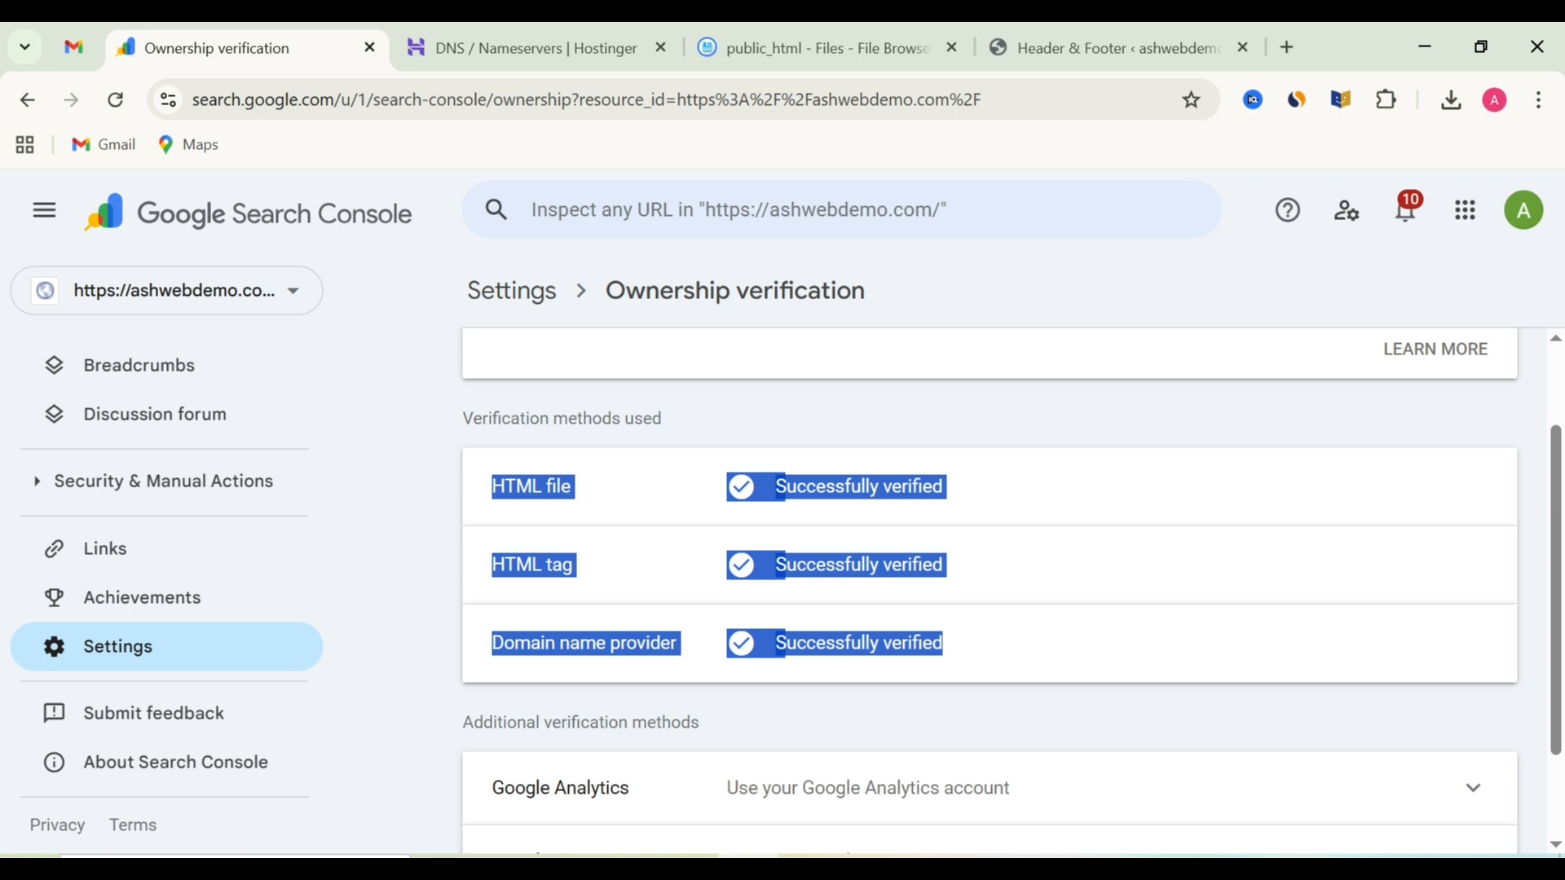
left_click(1010, 628)
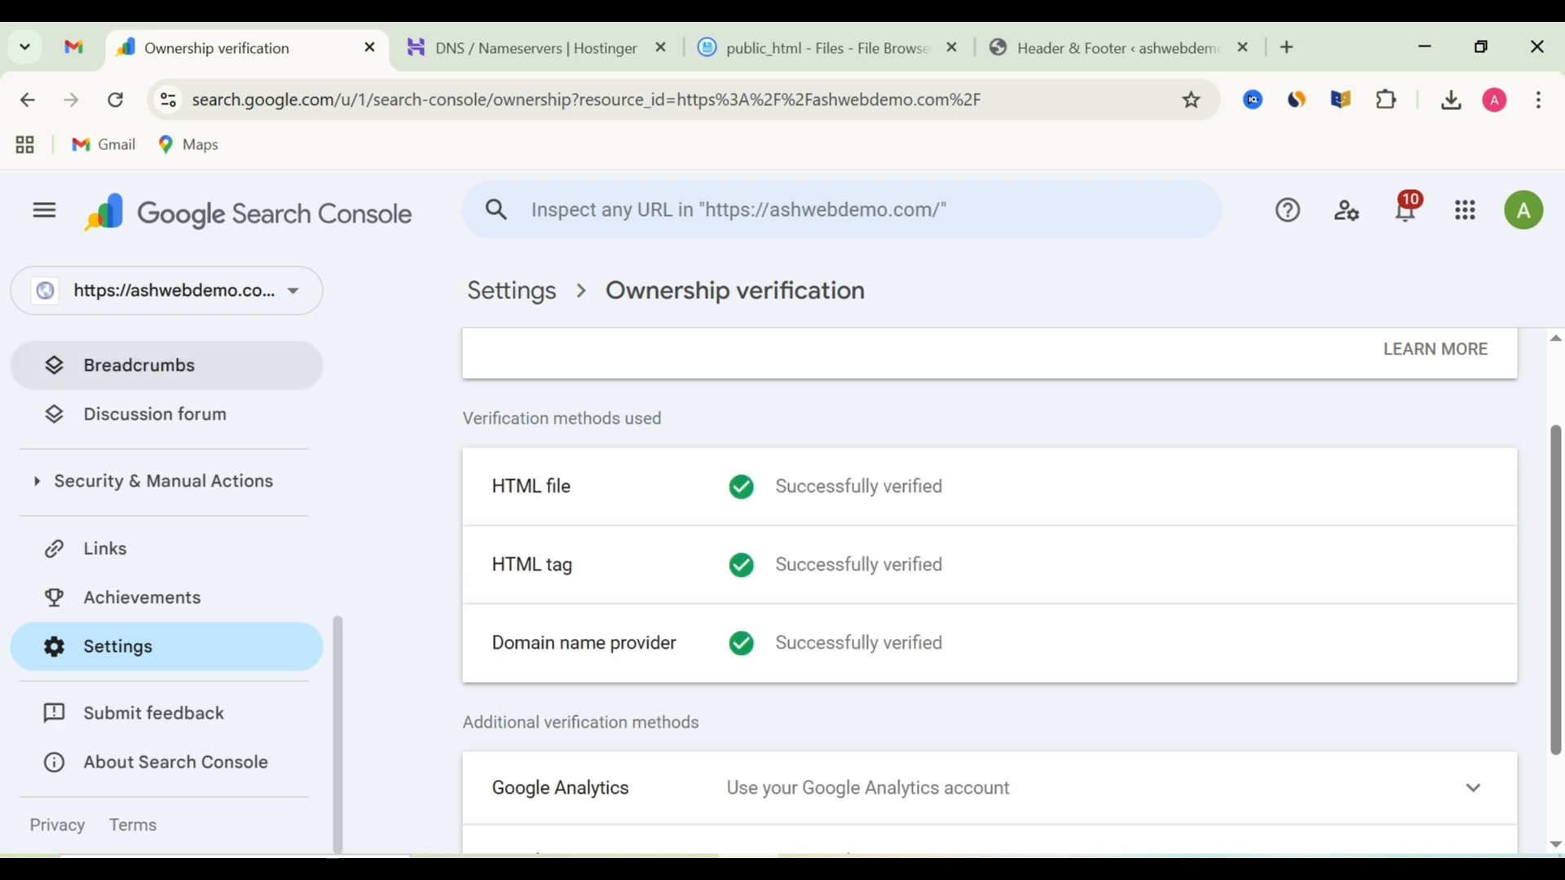
scroll(203, 371, "up", 3)
scroll(163, 358, "up", 4)
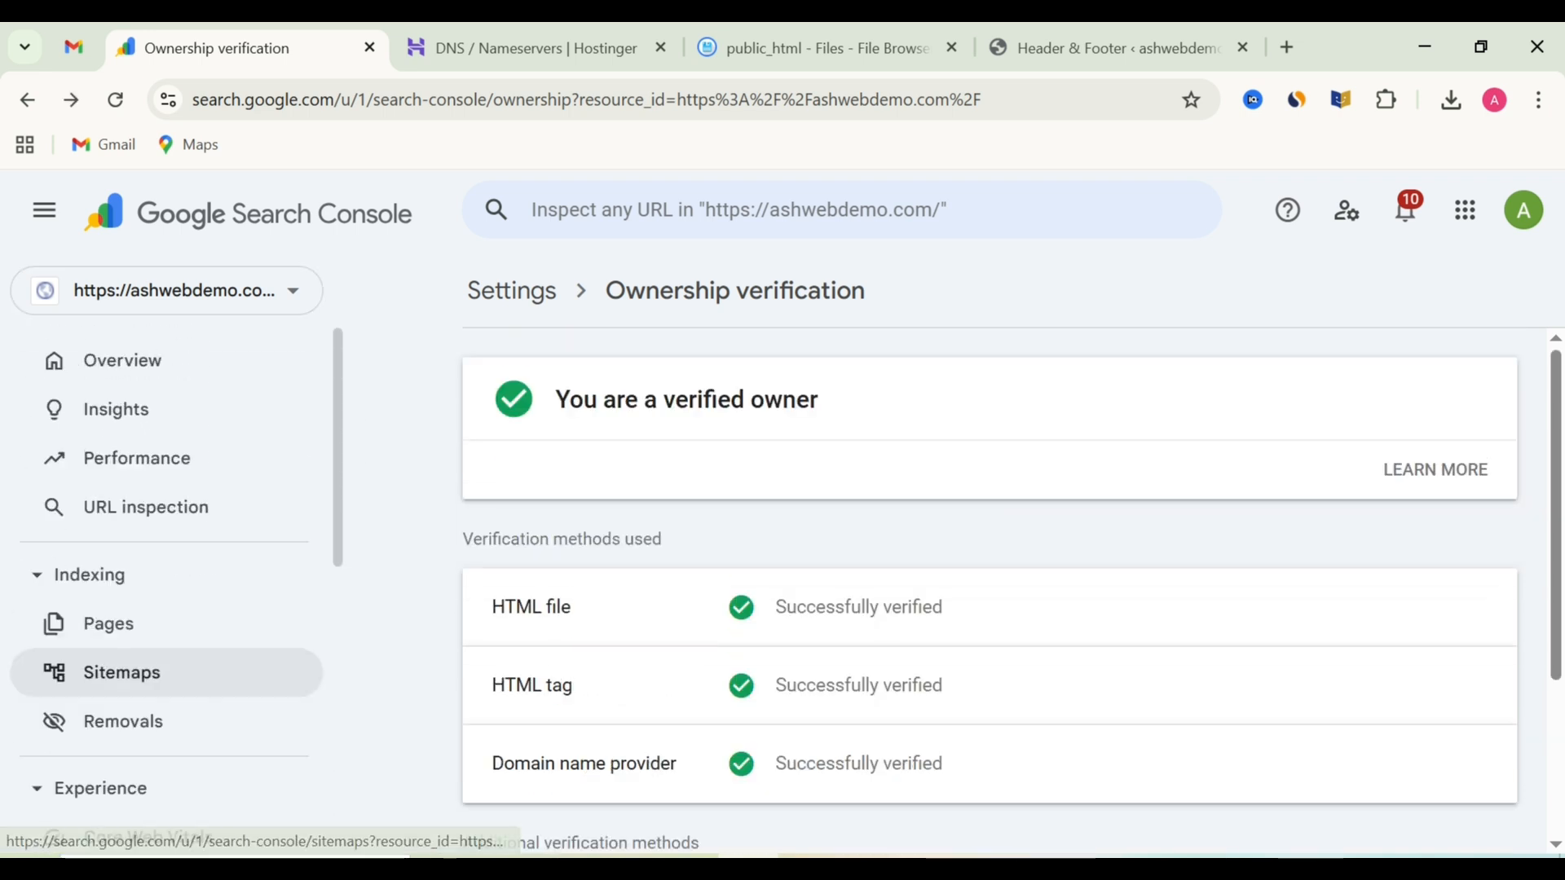